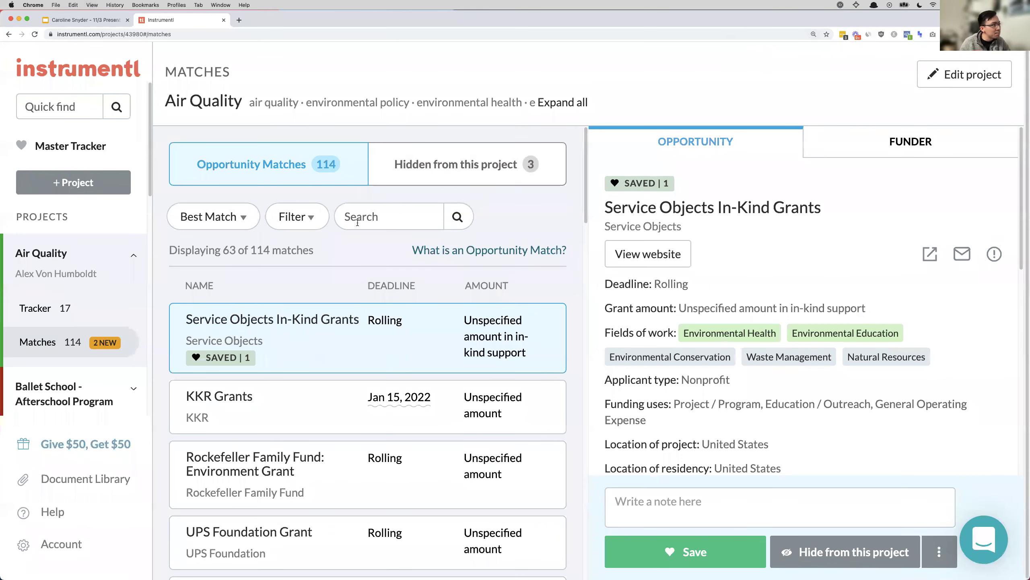
# Filter the Air Quality matches to federal government funders, leaving 4 of 114
pyautogui.click(299, 224)
pyautogui.scroll(-1, 418, 283)
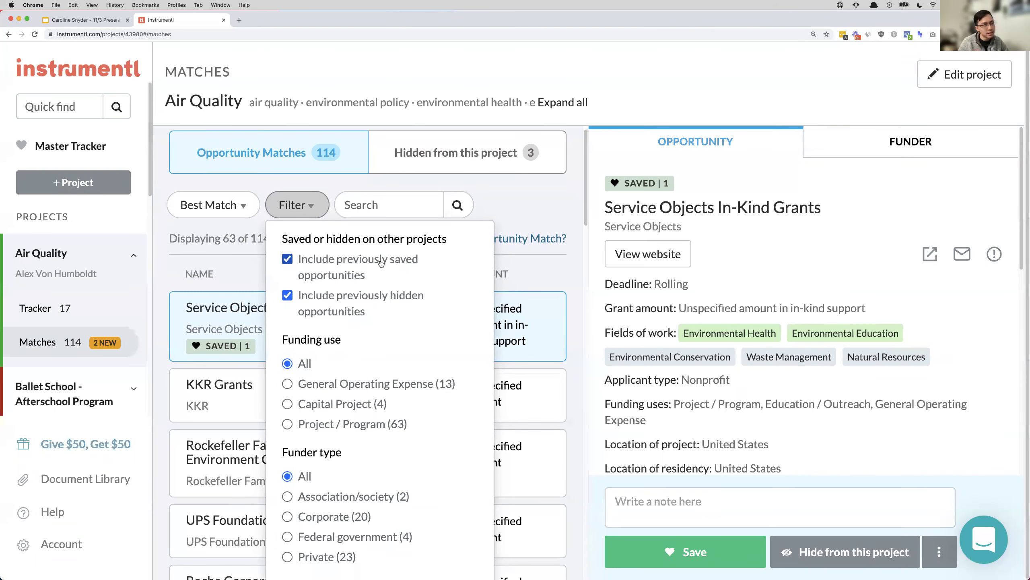
pyautogui.click(287, 203)
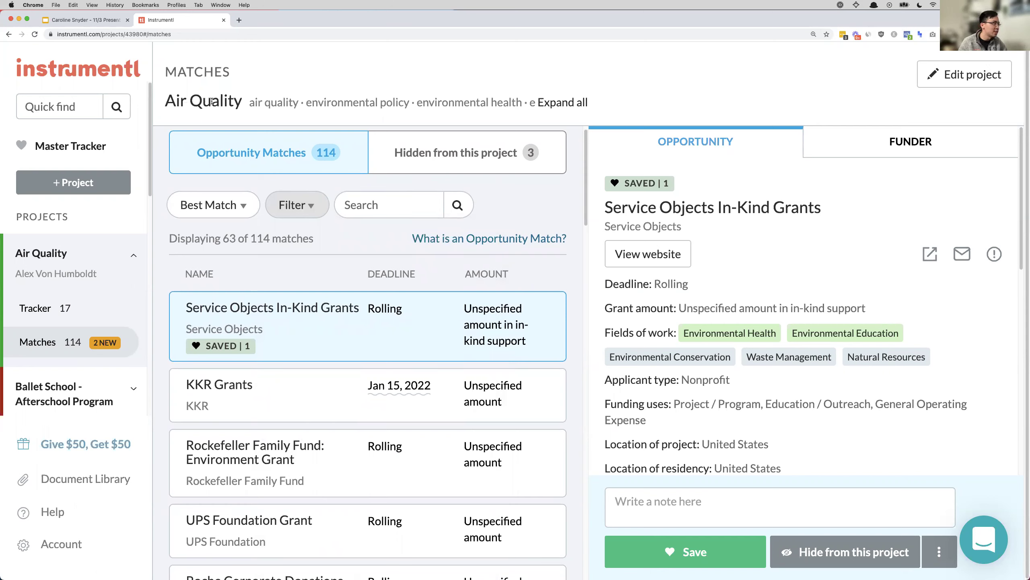
pyautogui.click(306, 205)
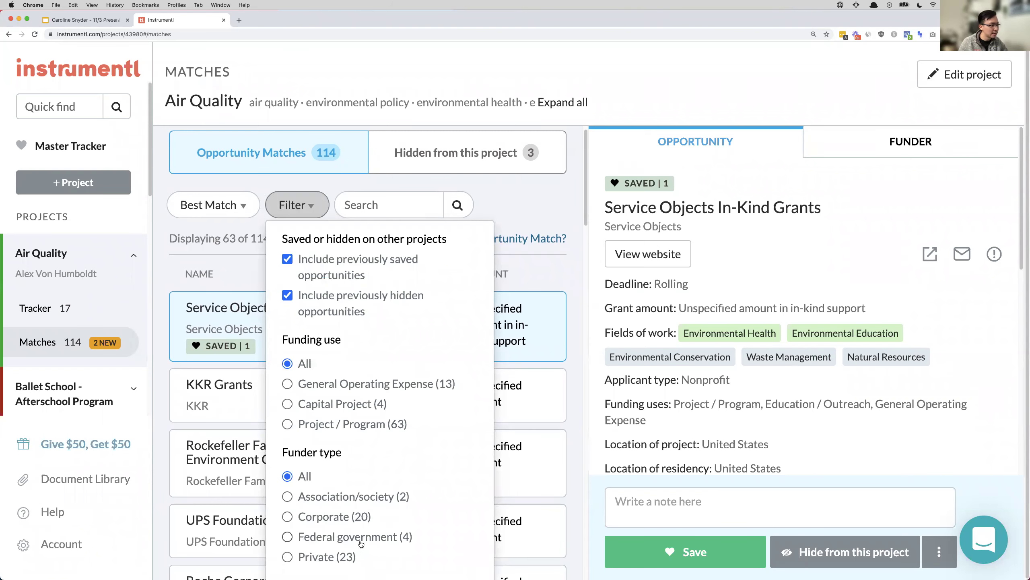
pyautogui.click(309, 543)
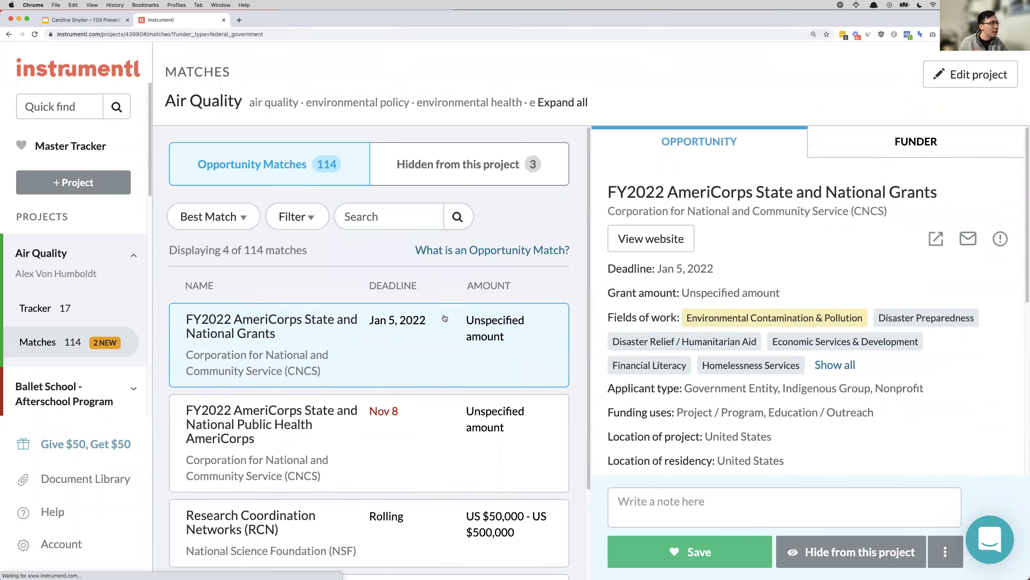
pyautogui.scroll(-1, 353, 312)
pyautogui.scroll(-3, 353, 313)
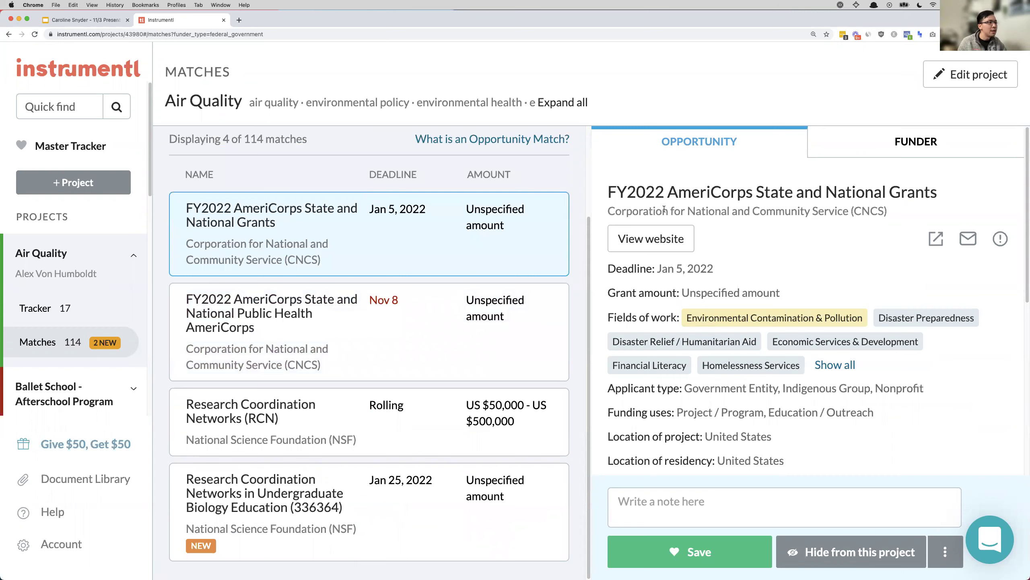
# Switch to the Homeless and Elderly project from the sidebar
pyautogui.moveTo(774, 318)
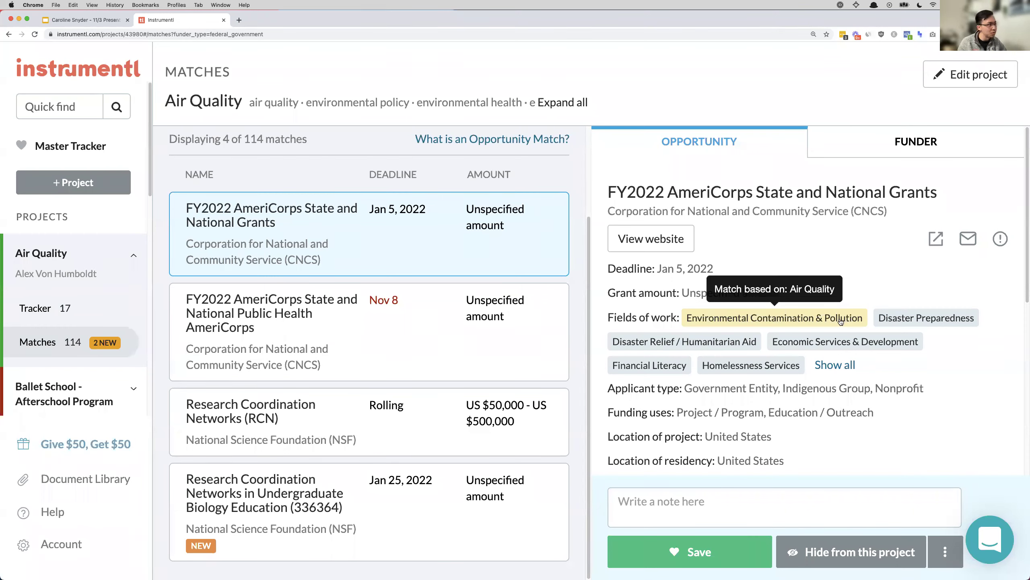
pyautogui.scroll(-6, 64, 308)
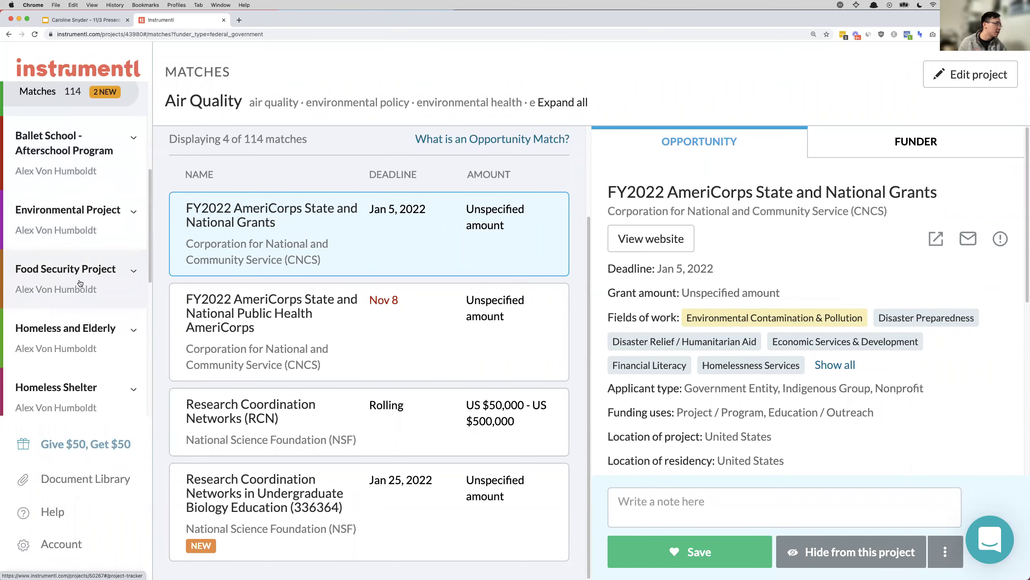
pyautogui.scroll(-1, 92, 321)
pyautogui.click(86, 302)
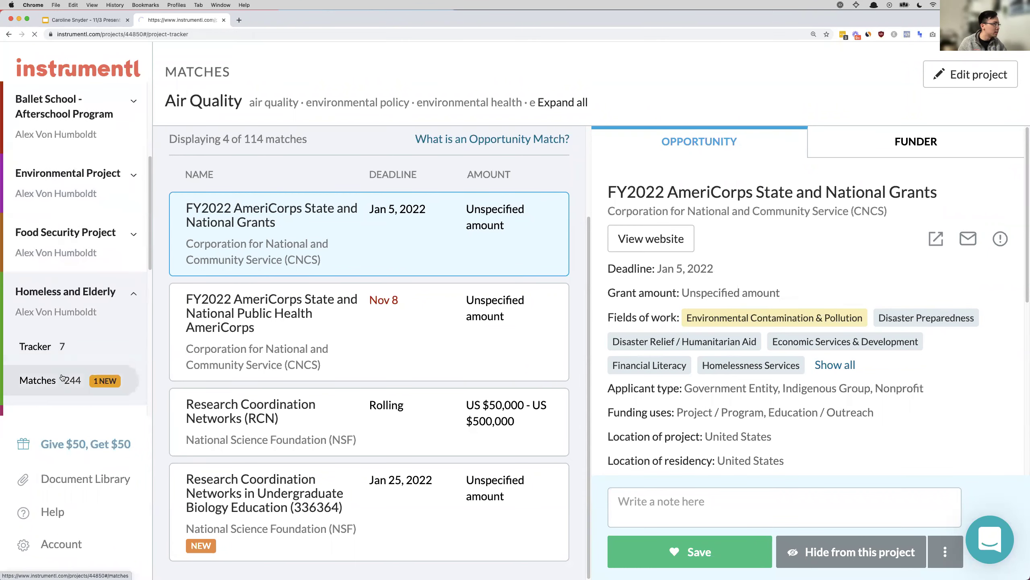
# Open the Homeless and Elderly matches and try the federal government funder filter
pyautogui.scroll(-5, 65, 344)
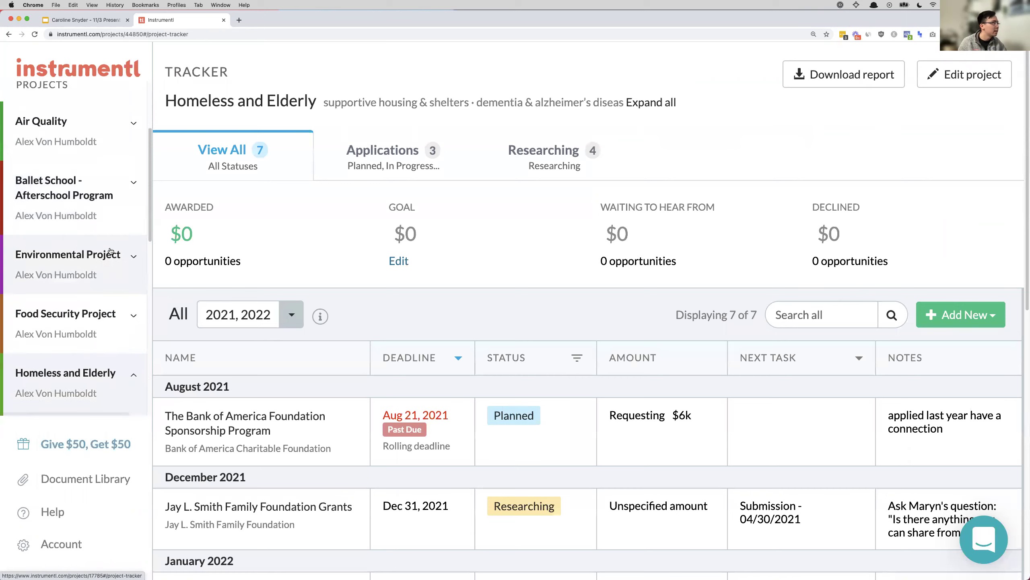
pyautogui.click(40, 330)
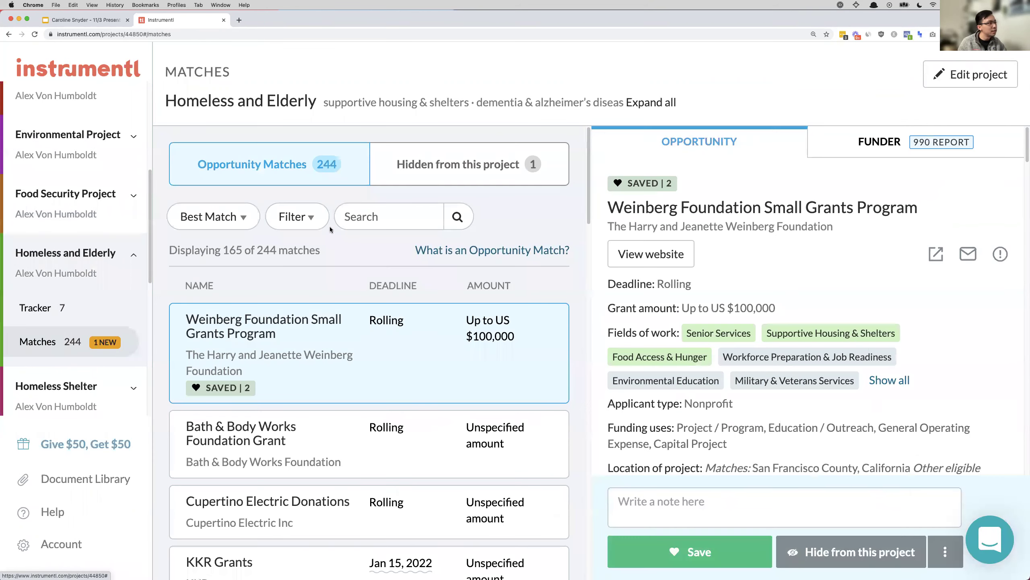
pyautogui.click(317, 223)
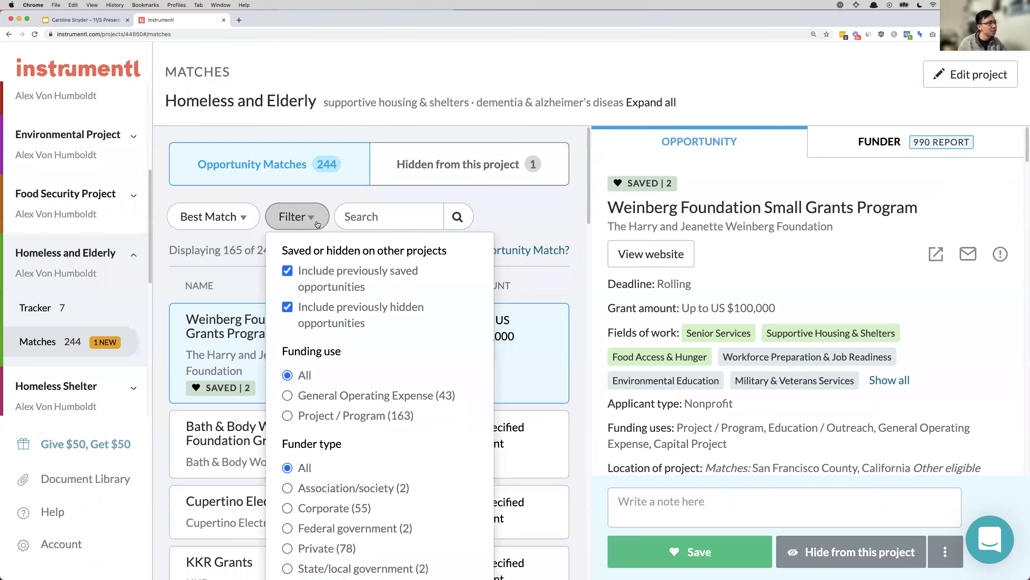
pyautogui.click(302, 528)
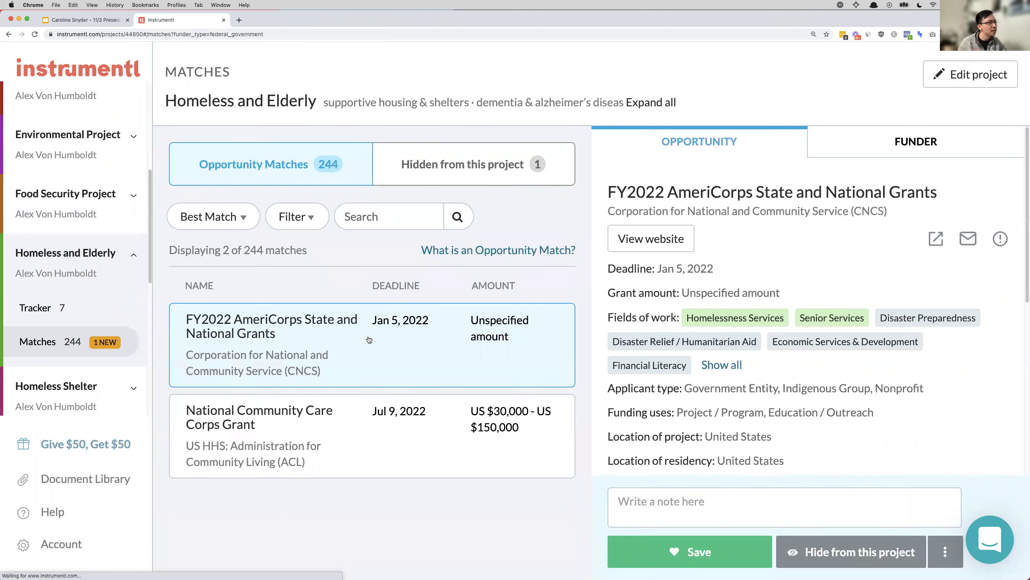
pyautogui.click(454, 440)
pyautogui.moveTo(721, 319)
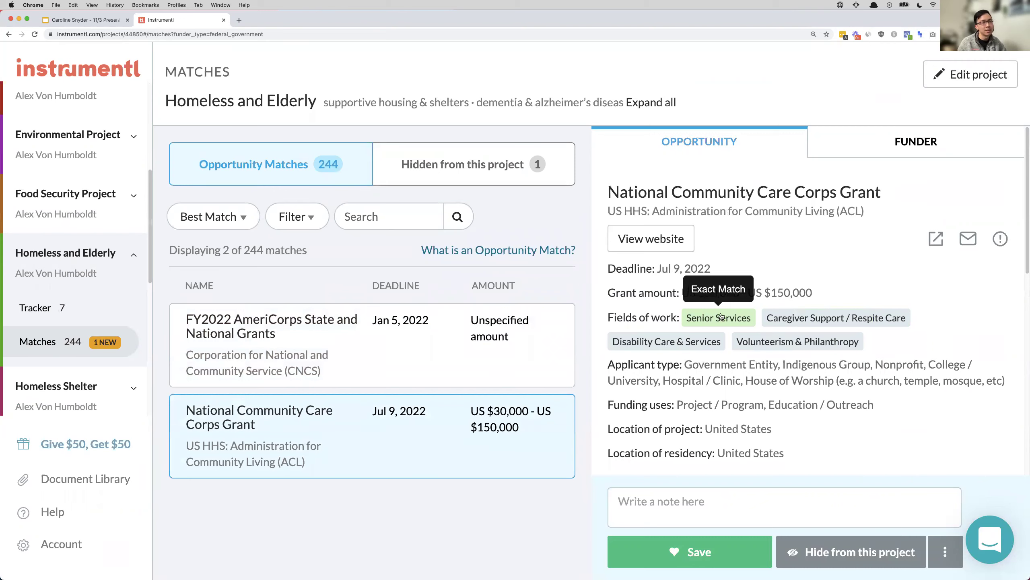
# Reset funder type to All, then limit matches to state/local government funders (2 of 244)
pyautogui.click(296, 216)
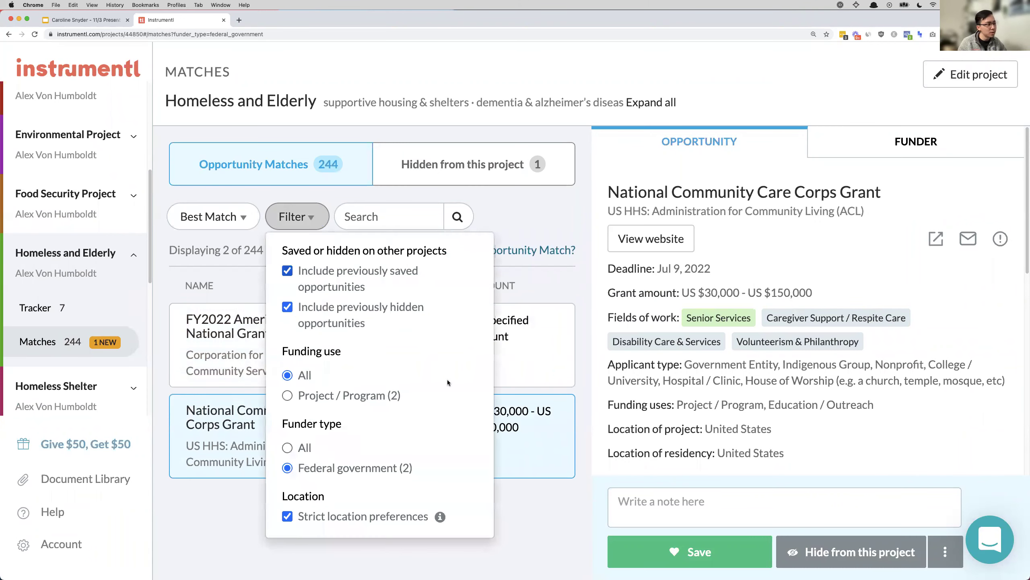
pyautogui.click(305, 447)
pyautogui.press('super+minus')
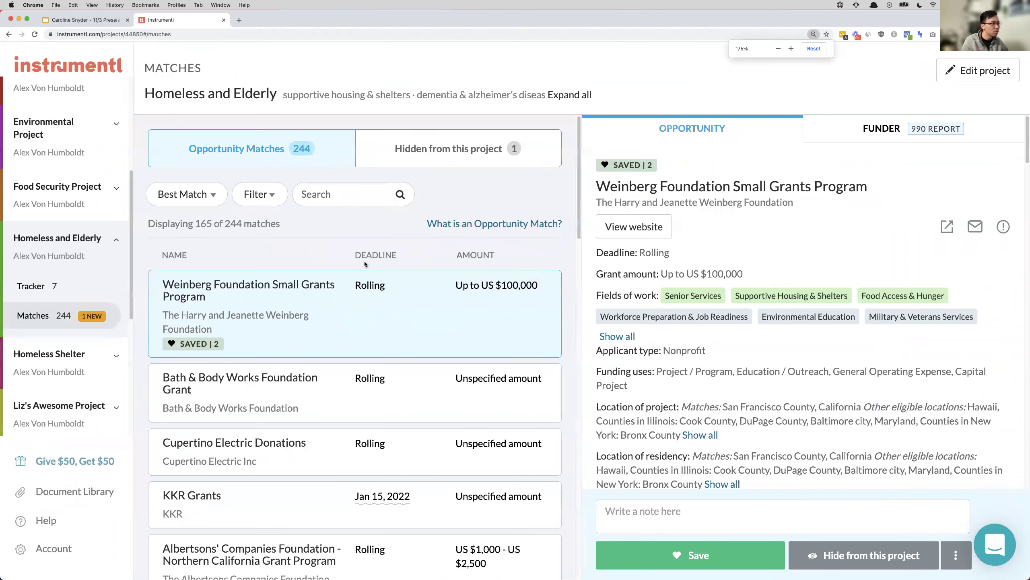
pyautogui.click(277, 207)
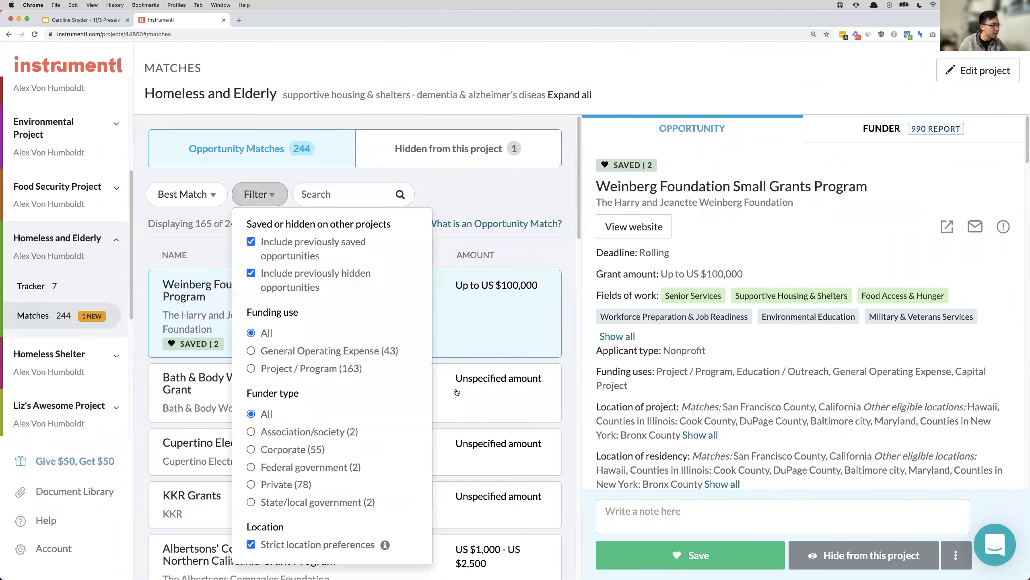
pyautogui.click(274, 505)
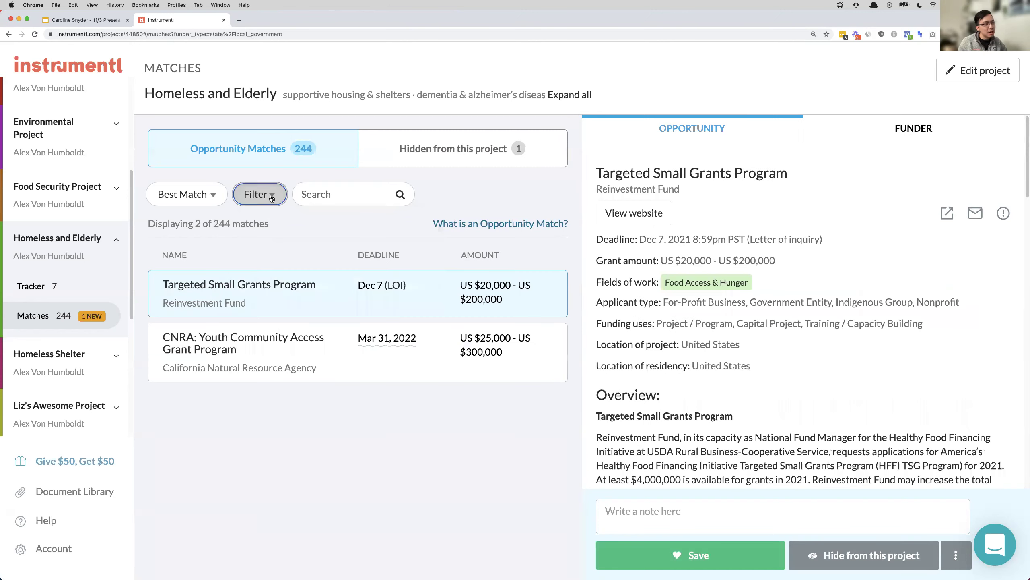
pyautogui.click(256, 194)
# Open the CNRA: Youth Community Access Grant Program match to its Overview, showing the $25,000–$300,000 range
pyautogui.click(201, 389)
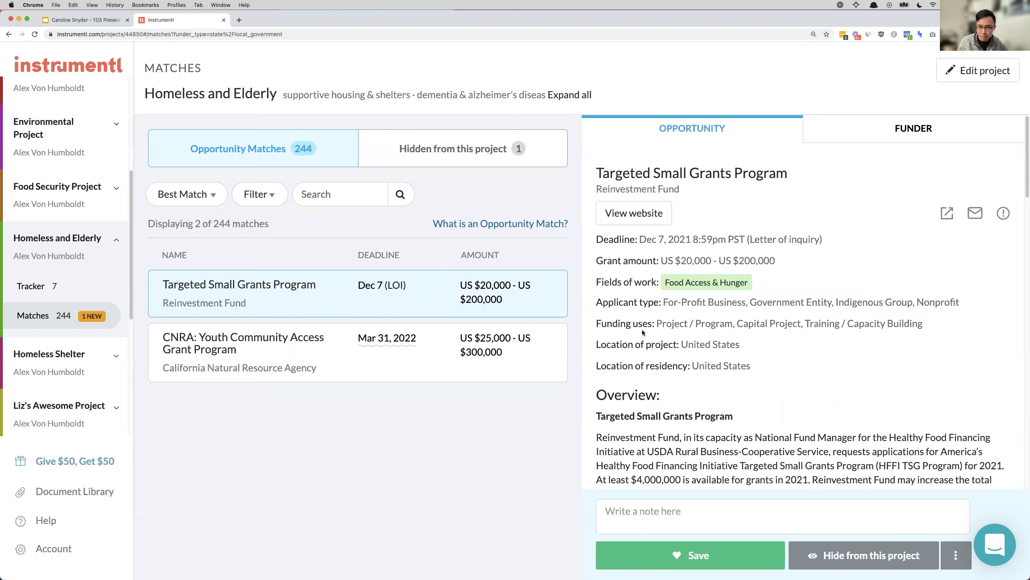
pyautogui.click(350, 373)
pyautogui.scroll(-5, 897, 277)
pyautogui.scroll(-2, 873, 277)
pyautogui.scroll(8, 852, 271)
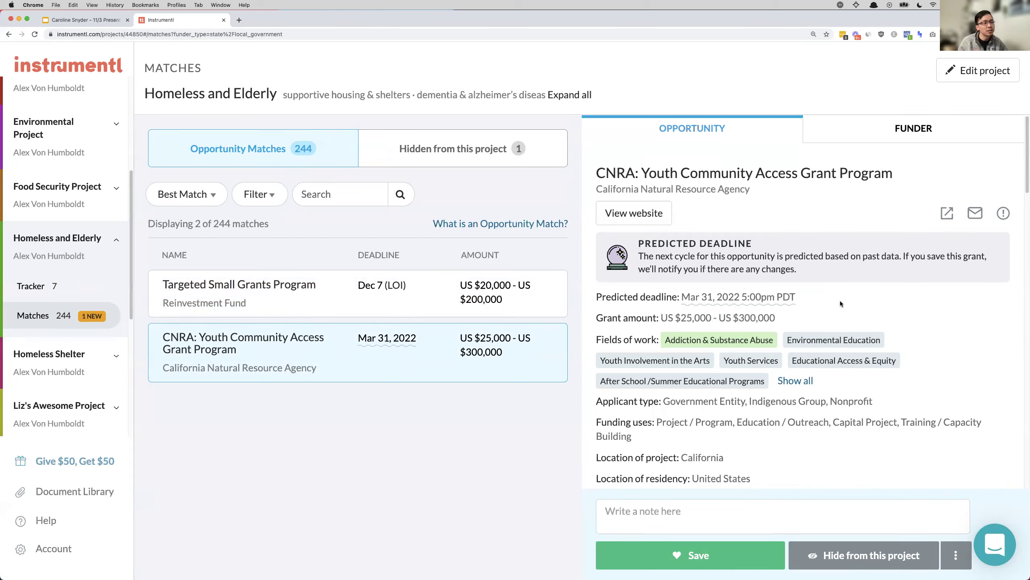
pyautogui.moveTo(381, 344)
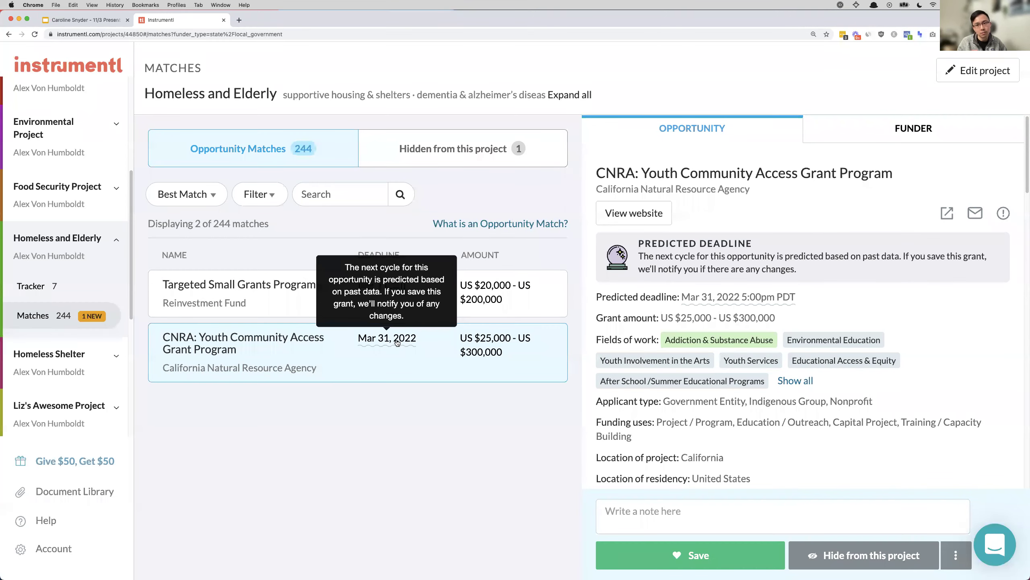
pyautogui.scroll(-10, 737, 303)
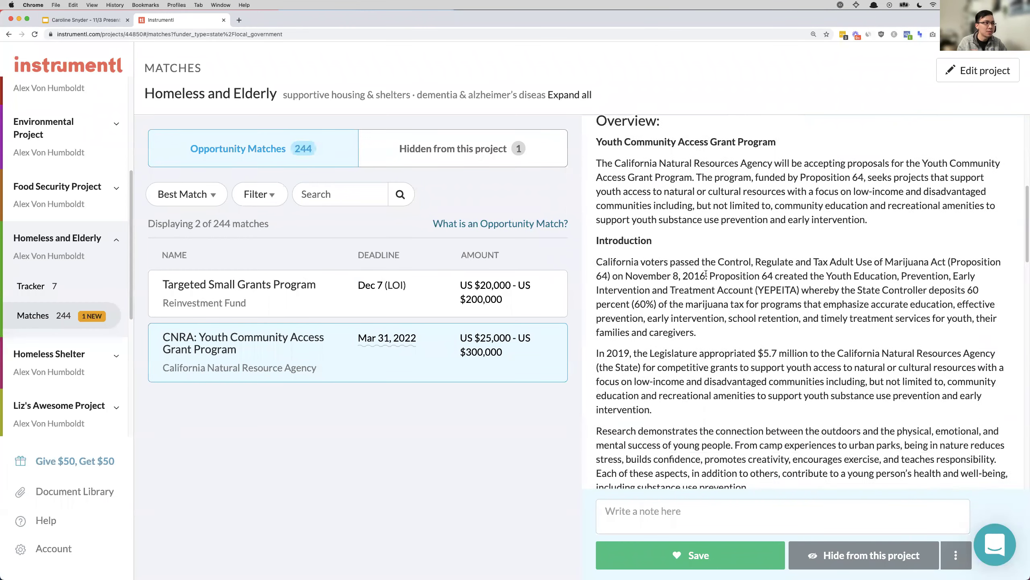
# Save the CNRA grant as Researching to Homeless and Elderly and open it in that tracker
pyautogui.click(689, 549)
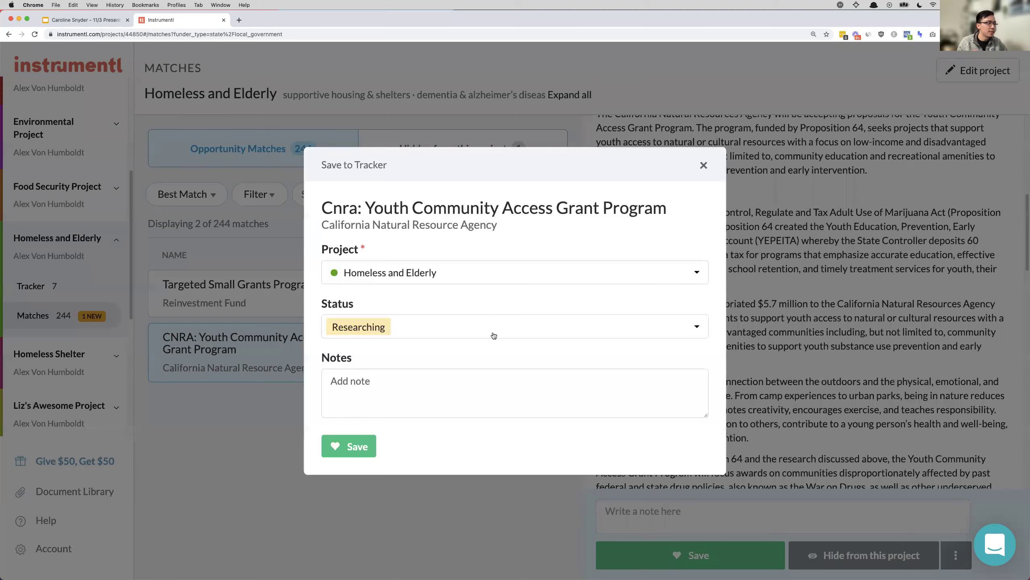
pyautogui.click(349, 446)
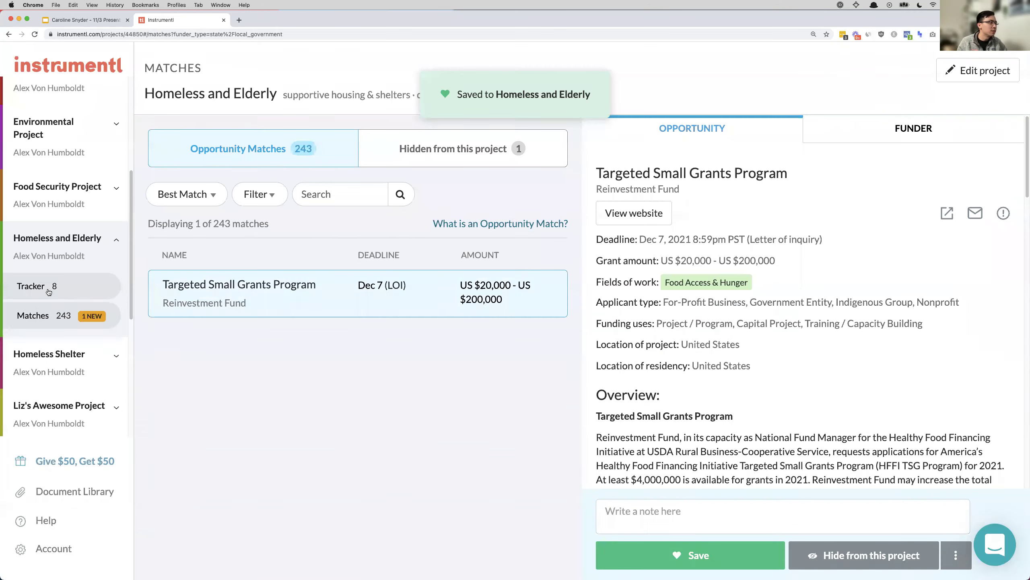
pyautogui.click(45, 285)
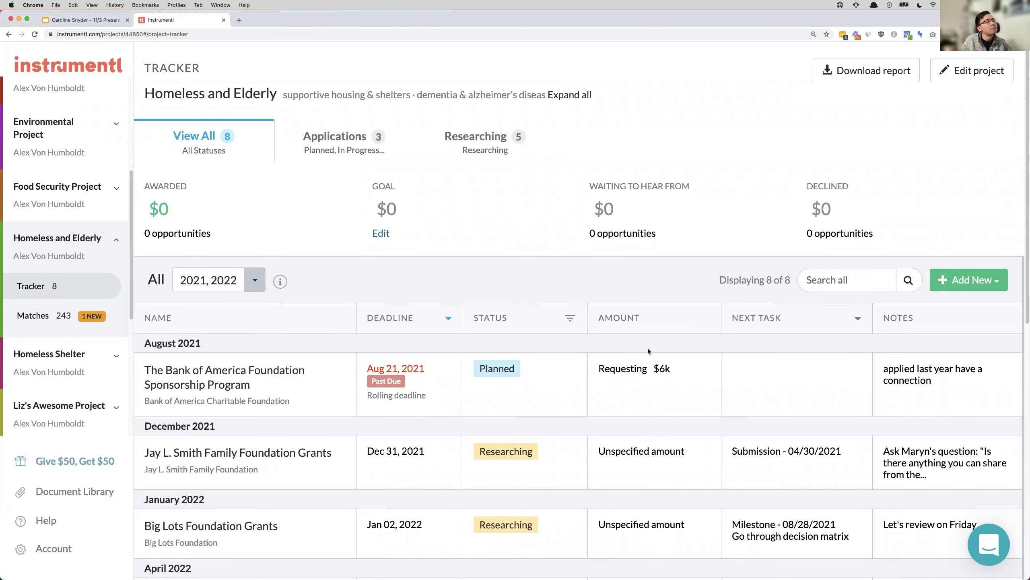
pyautogui.scroll(-5, 276, 414)
pyautogui.scroll(3, 293, 373)
pyautogui.scroll(-15, 284, 366)
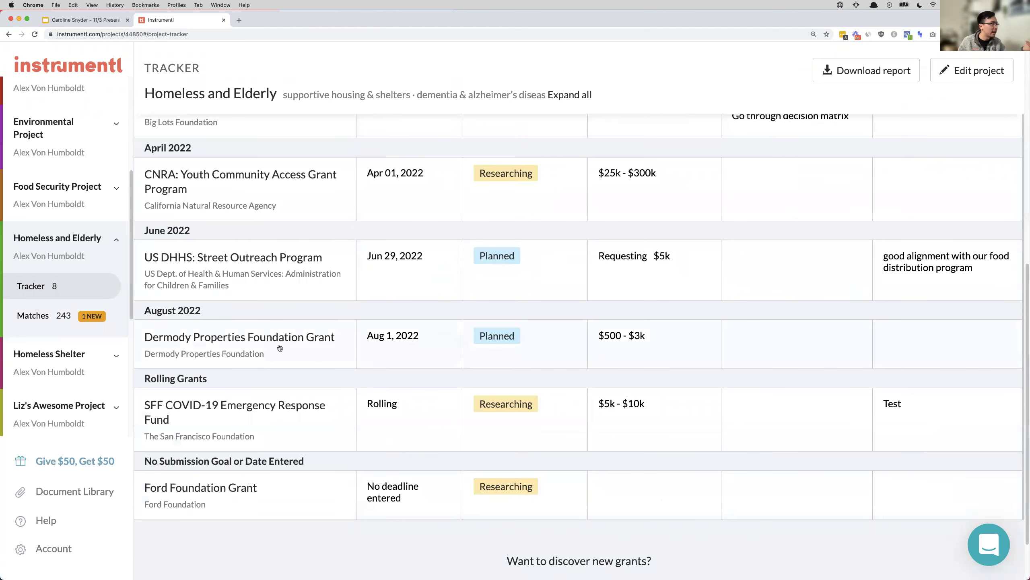
pyautogui.click(272, 196)
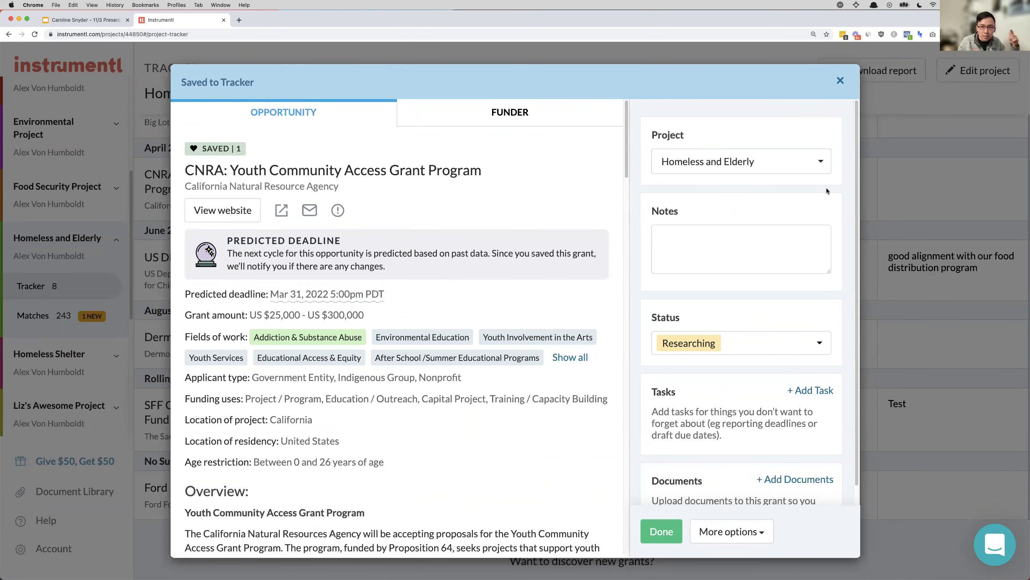
# Add a note to the CNRA grant suggesting it be discussed this Friday
pyautogui.scroll(-1, 760, 257)
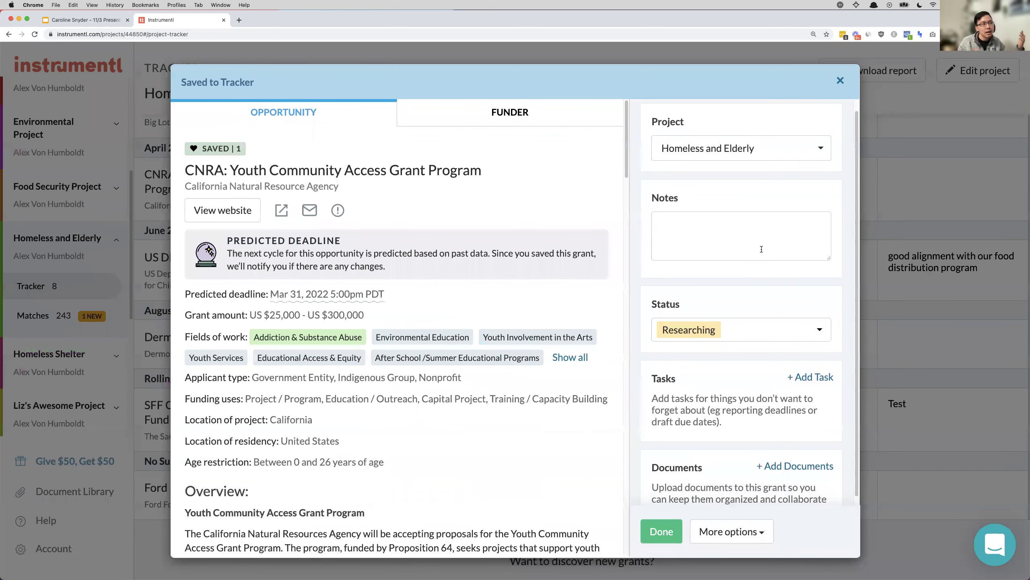
pyautogui.write("Let's discu")
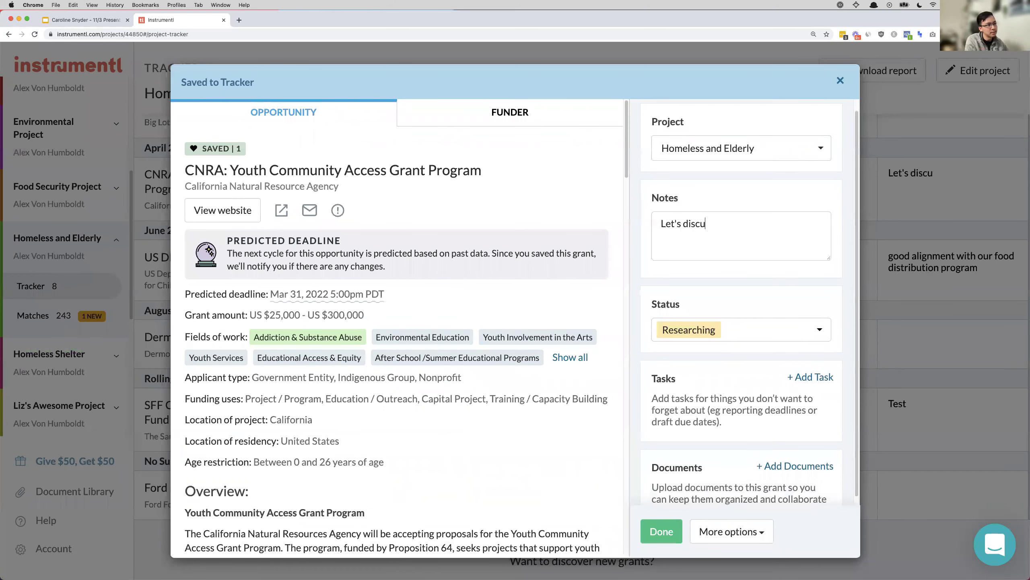
pyautogui.write('ss this this friday')
pyautogui.press('BackSpace')
pyautogui.press('BackSpace')
pyautogui.press('BackSpace')
pyautogui.press('BackSpace')
pyautogui.press('BackSpace')
pyautogui.press('BackSpace')
pyautogui.write('Friday')
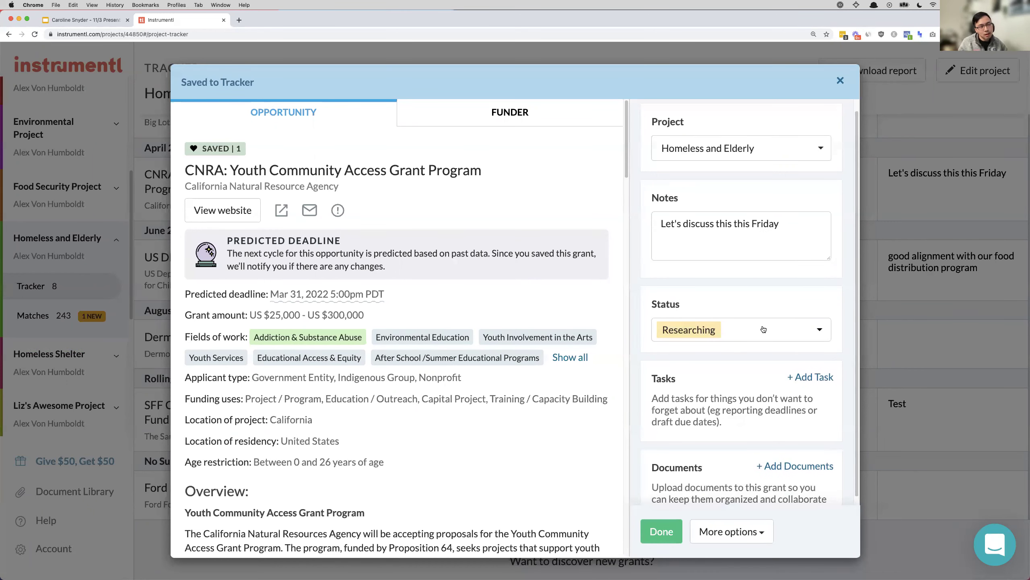
pyautogui.scroll(-4, 760, 329)
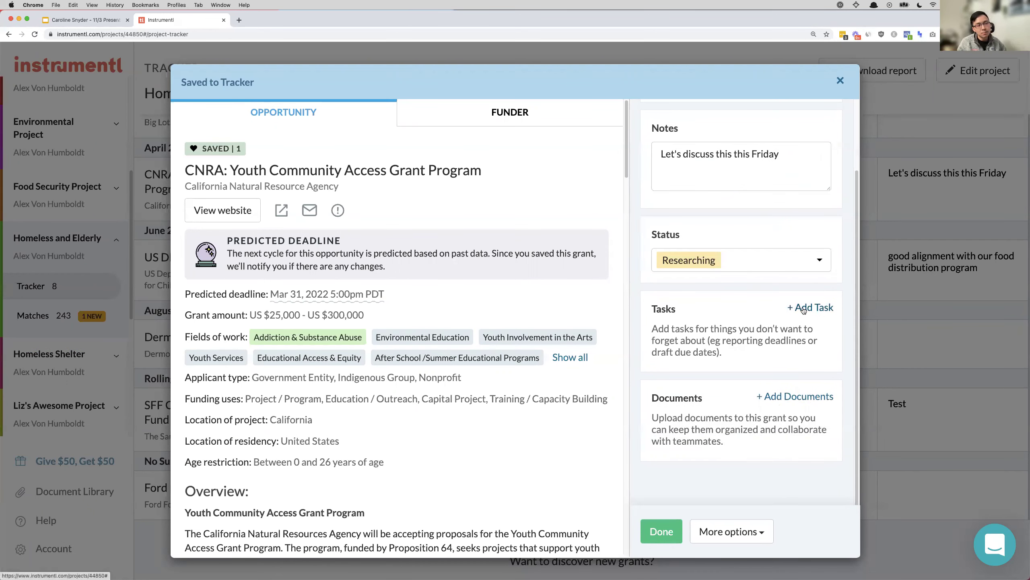
# Add a Milestone task 'Run this through logic model' due Nov 12, emailing the team
pyautogui.click(804, 308)
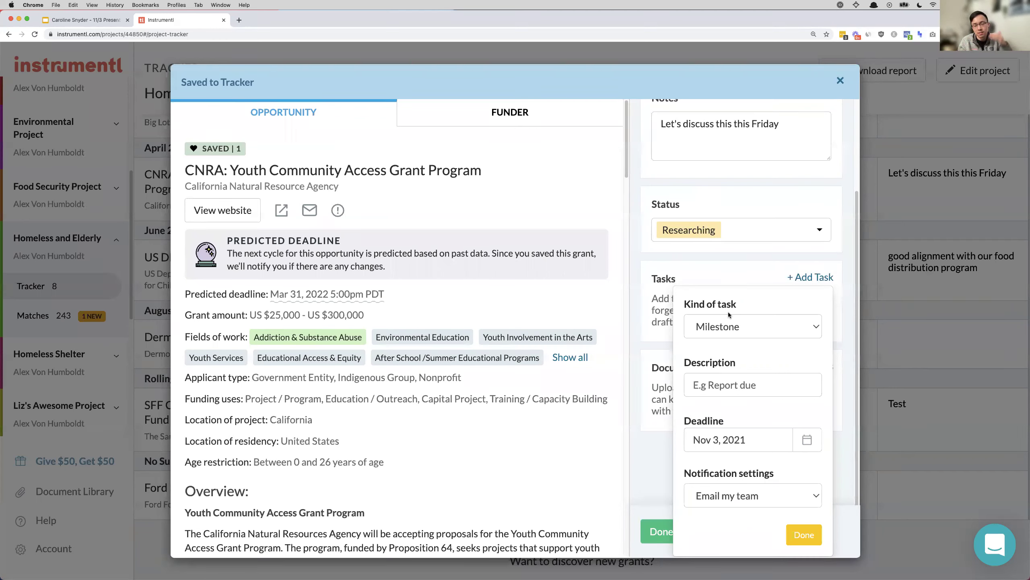
pyautogui.click(734, 321)
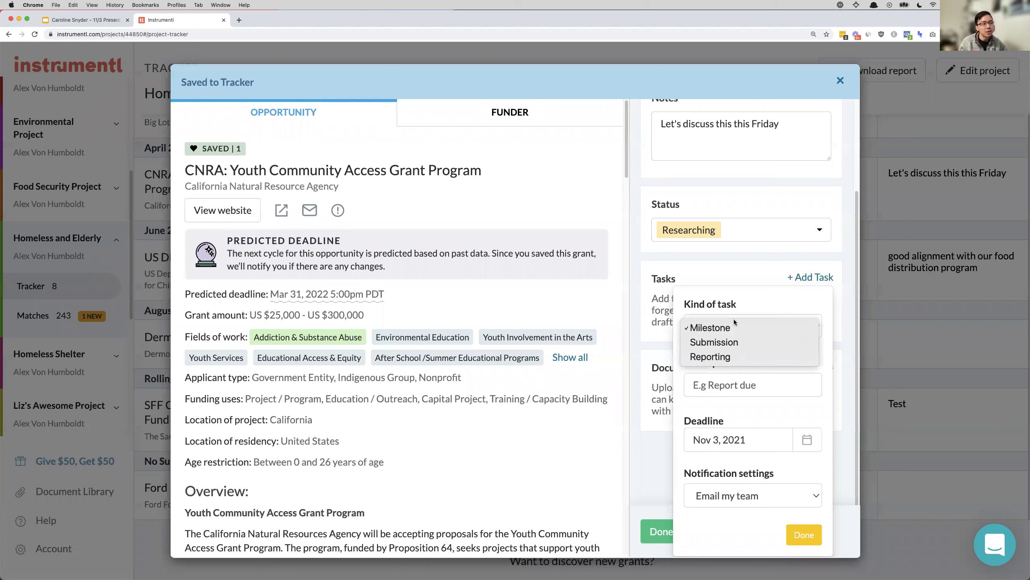
pyautogui.click(741, 394)
pyautogui.write('Run this through logic model')
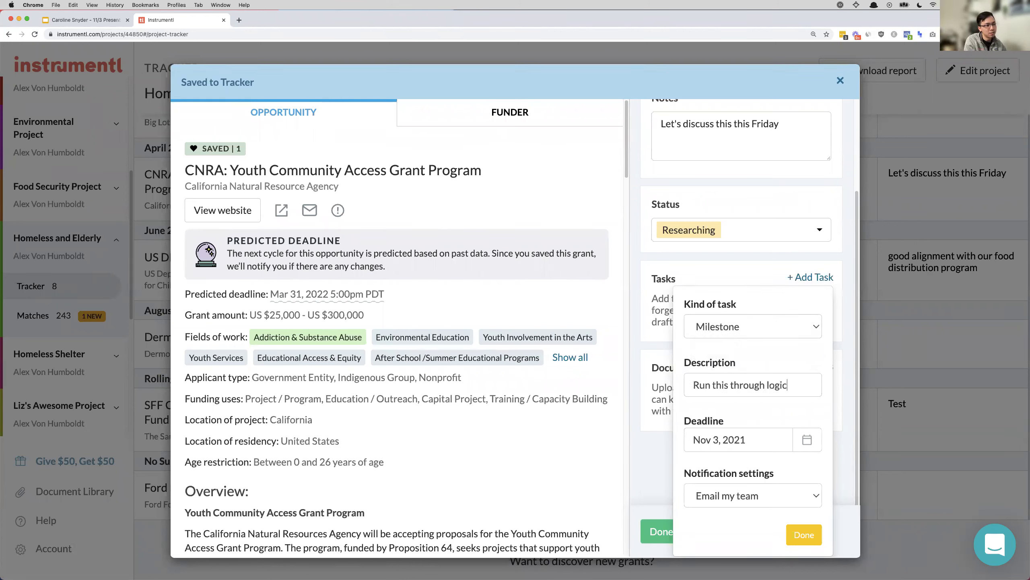
pyautogui.click(730, 439)
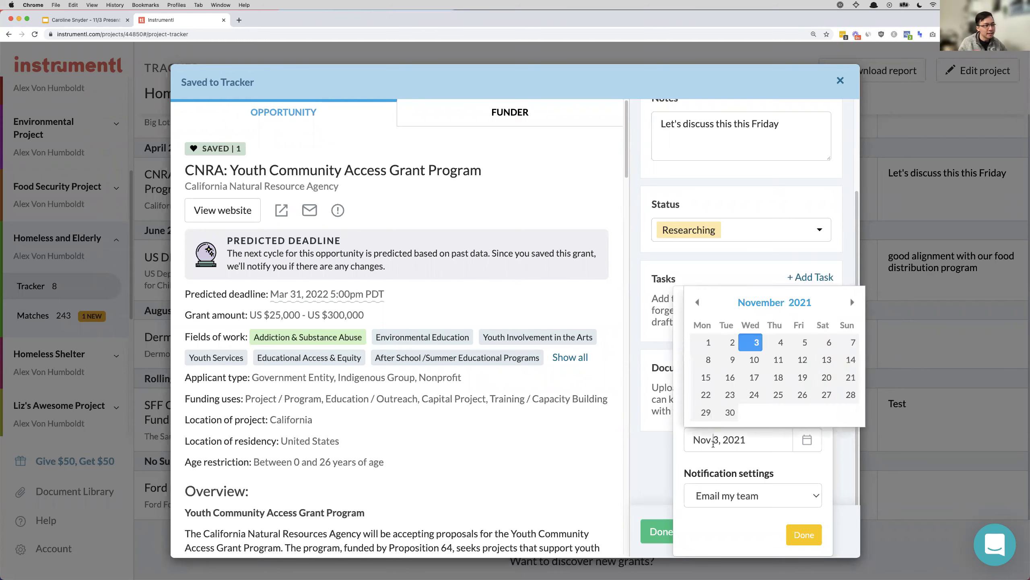
pyautogui.click(821, 339)
pyautogui.click(805, 438)
pyautogui.click(798, 359)
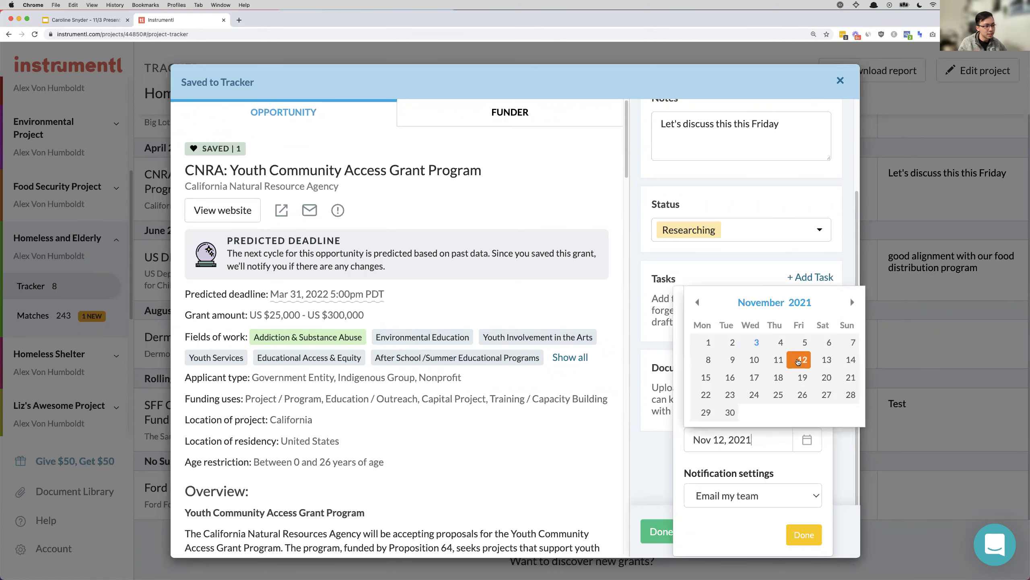
pyautogui.click(763, 495)
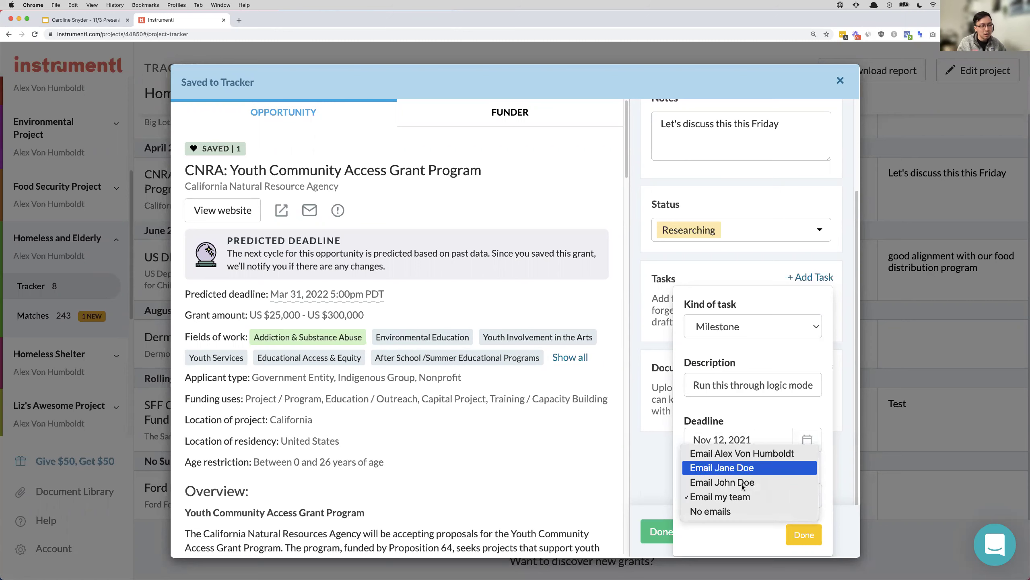
pyautogui.click(748, 537)
pyautogui.click(803, 535)
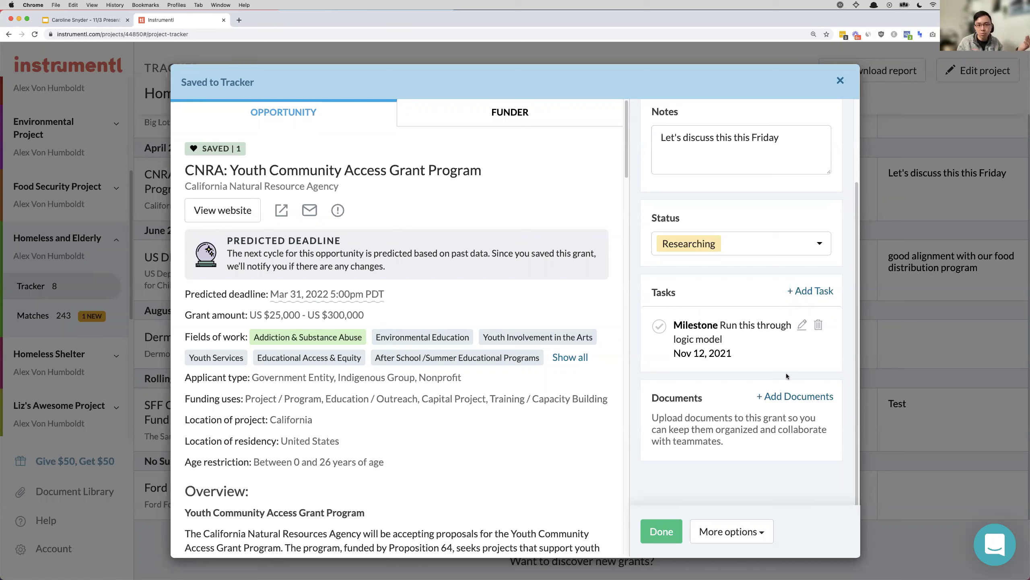
# Duplicate the CNRA grant into Homeless and Elderly with status Planned
pyautogui.click(738, 534)
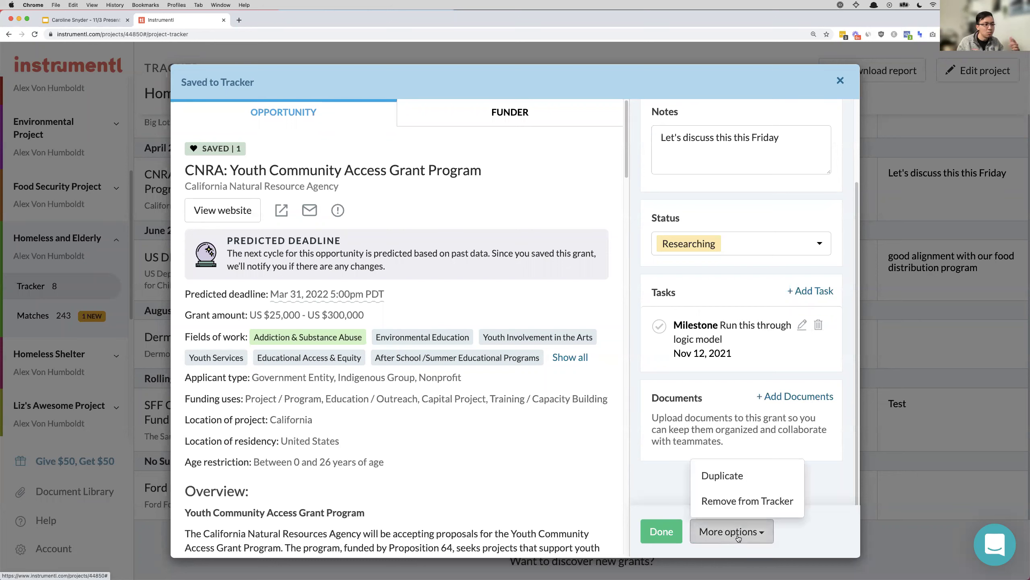
pyautogui.click(726, 476)
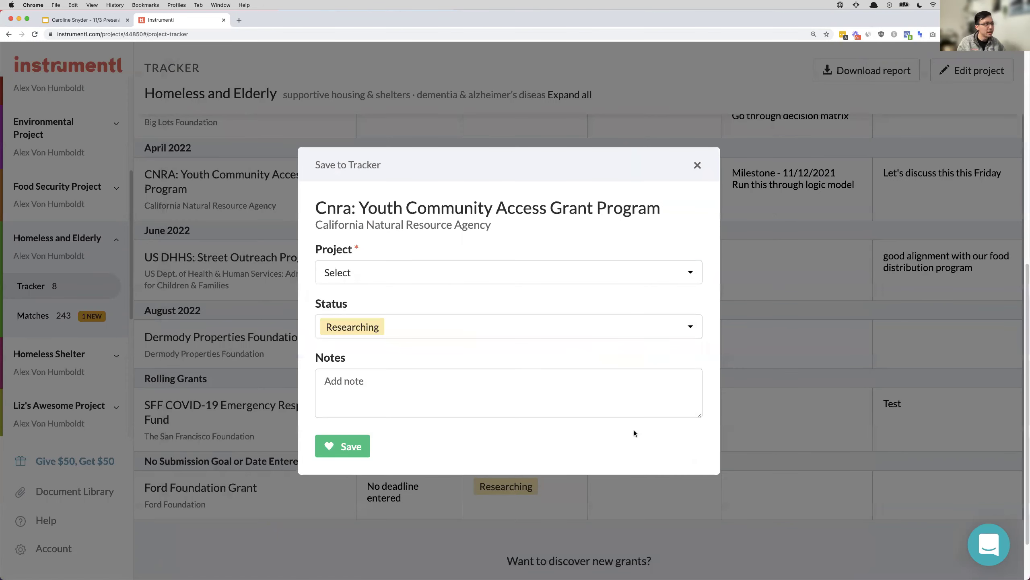
pyautogui.click(393, 277)
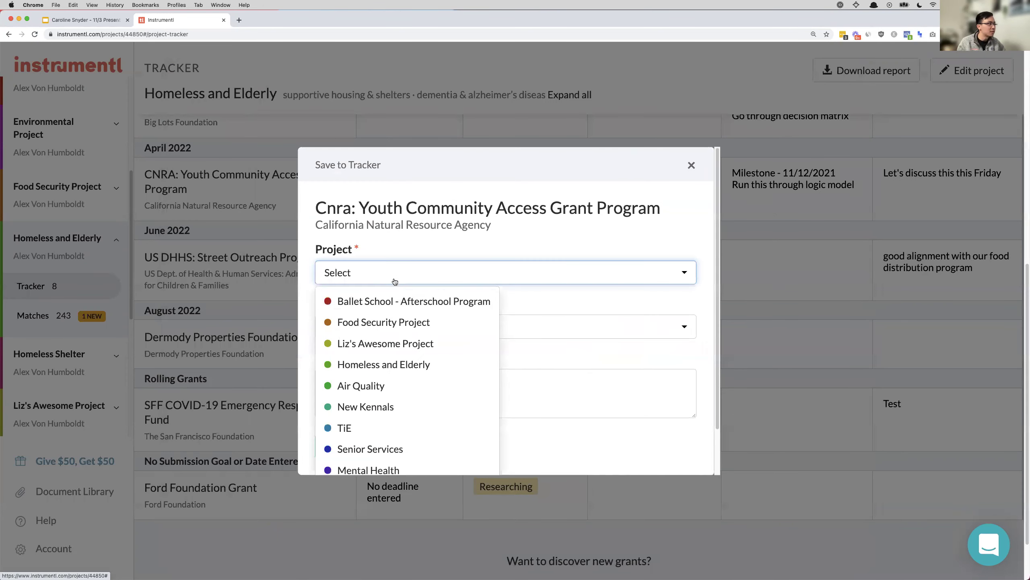
pyautogui.click(382, 365)
pyautogui.click(375, 338)
pyautogui.click(357, 406)
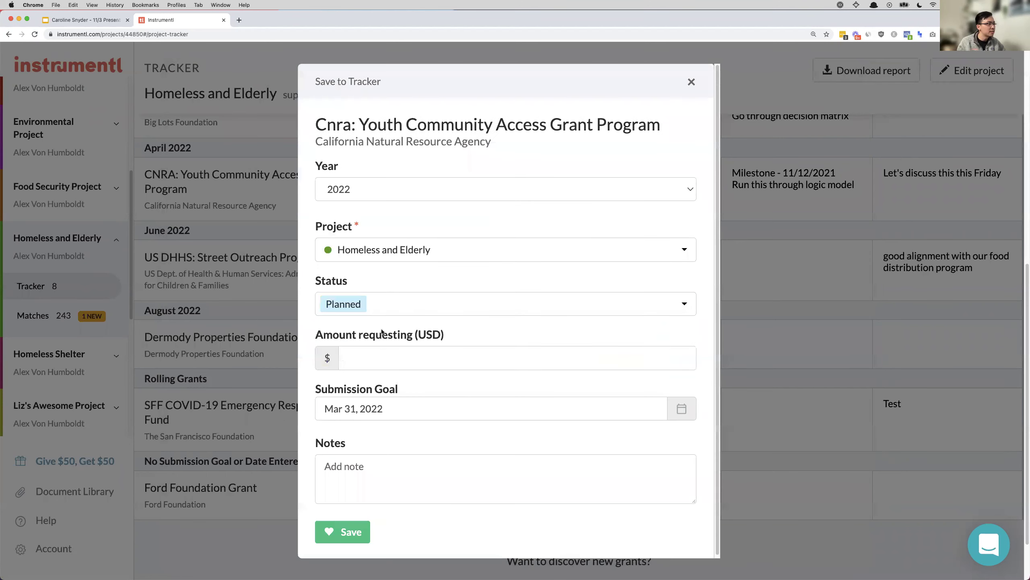
pyautogui.click(375, 182)
pyautogui.click(365, 195)
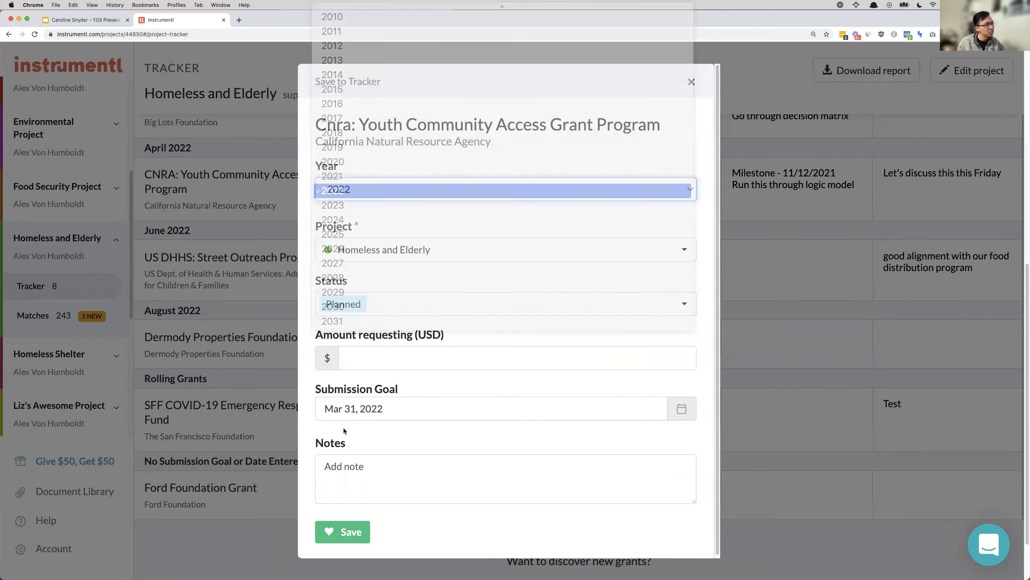
pyautogui.click(367, 531)
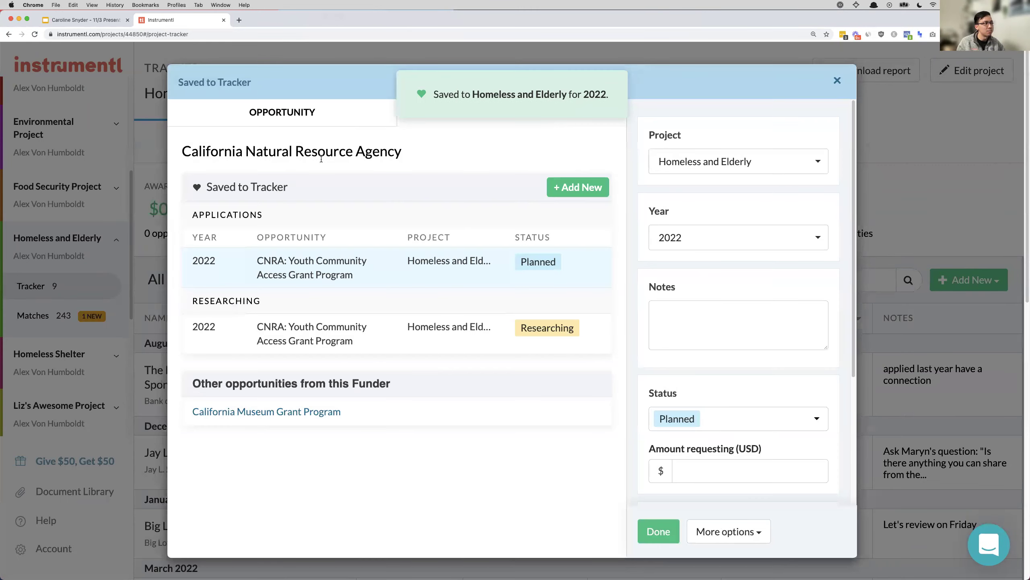
# Change the copy's application year to 2023 and return to the tracker
pyautogui.click(715, 235)
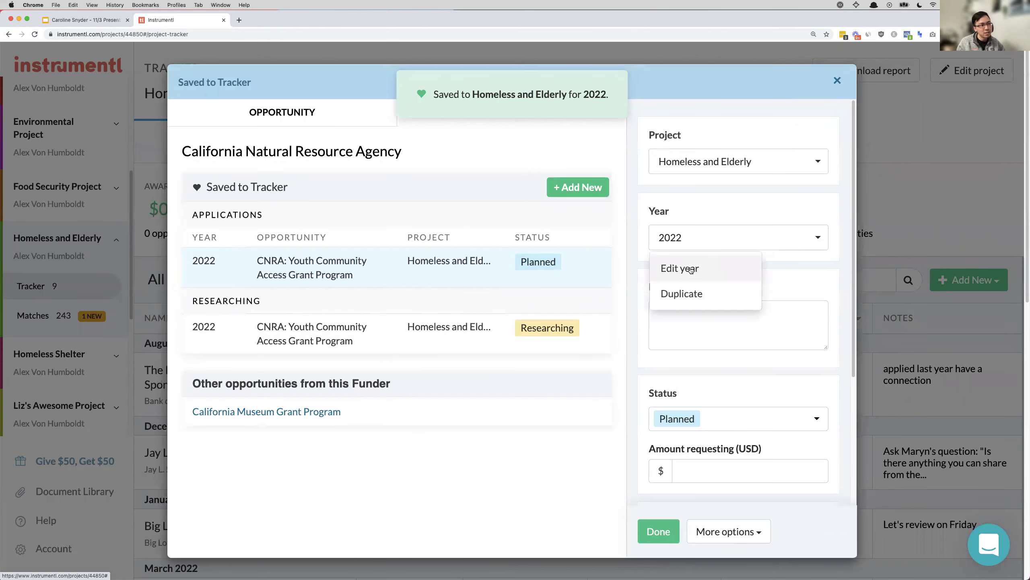
pyautogui.scroll(3, 683, 317)
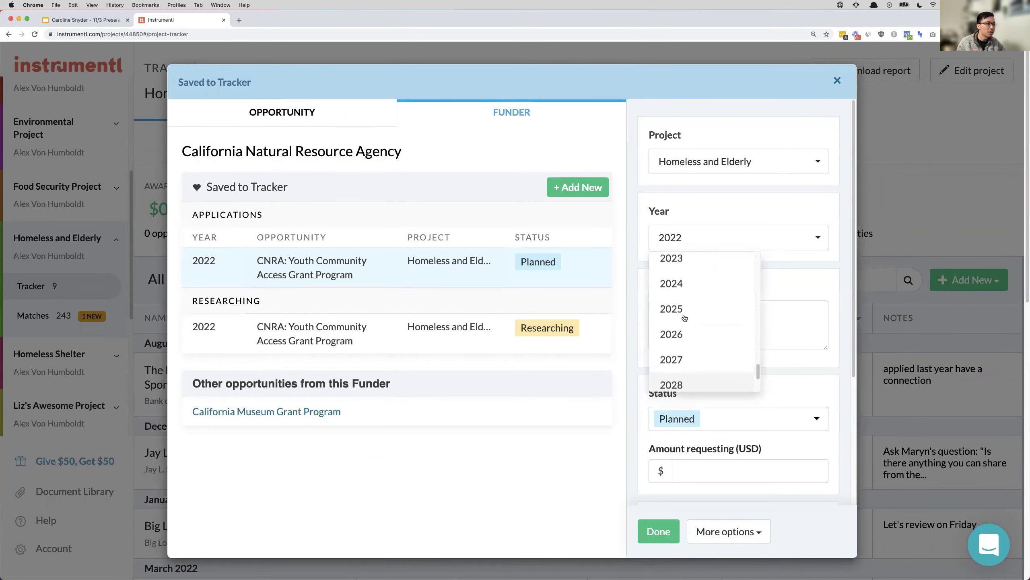
pyautogui.click(677, 269)
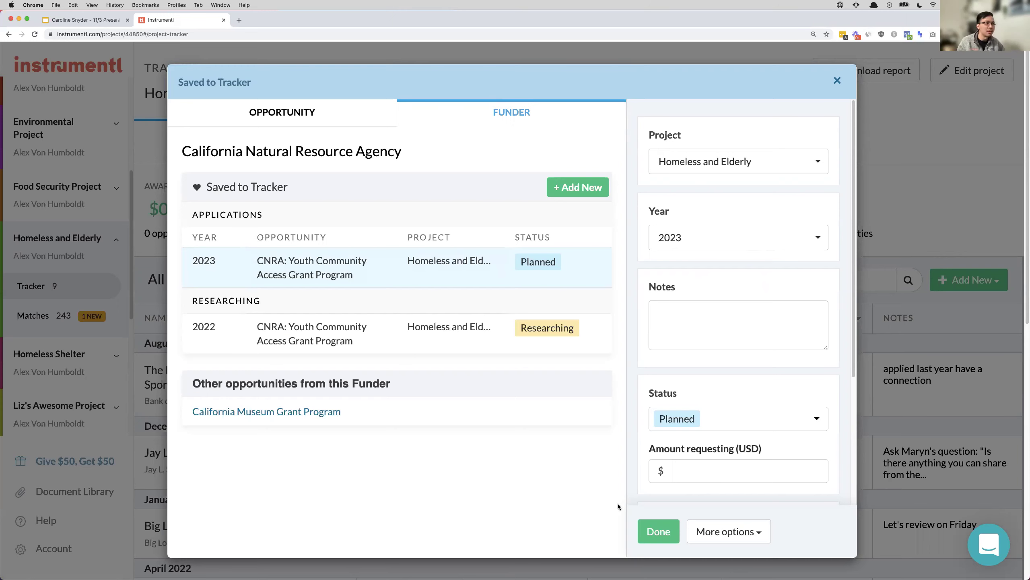
pyautogui.click(832, 83)
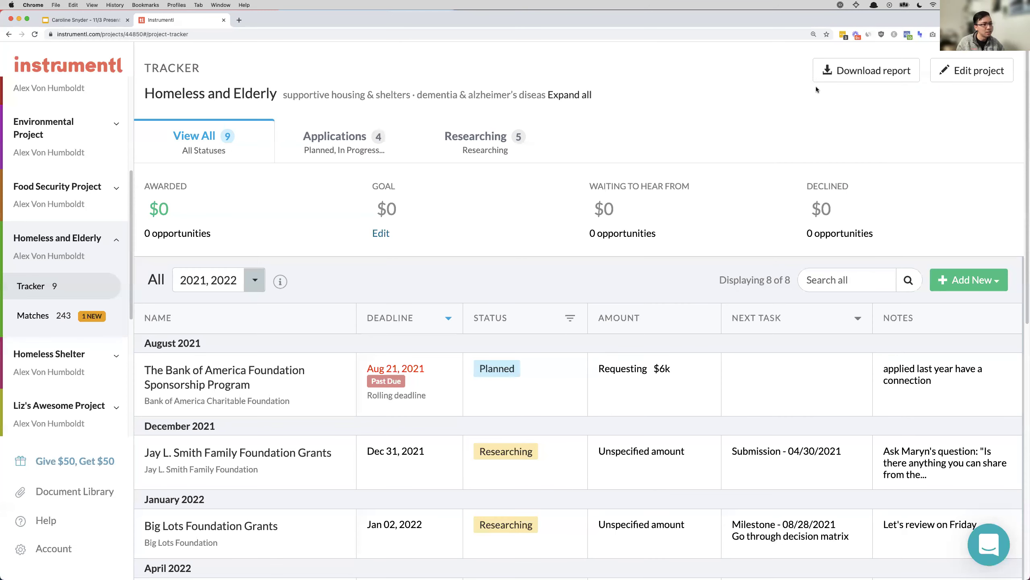
pyautogui.click(964, 288)
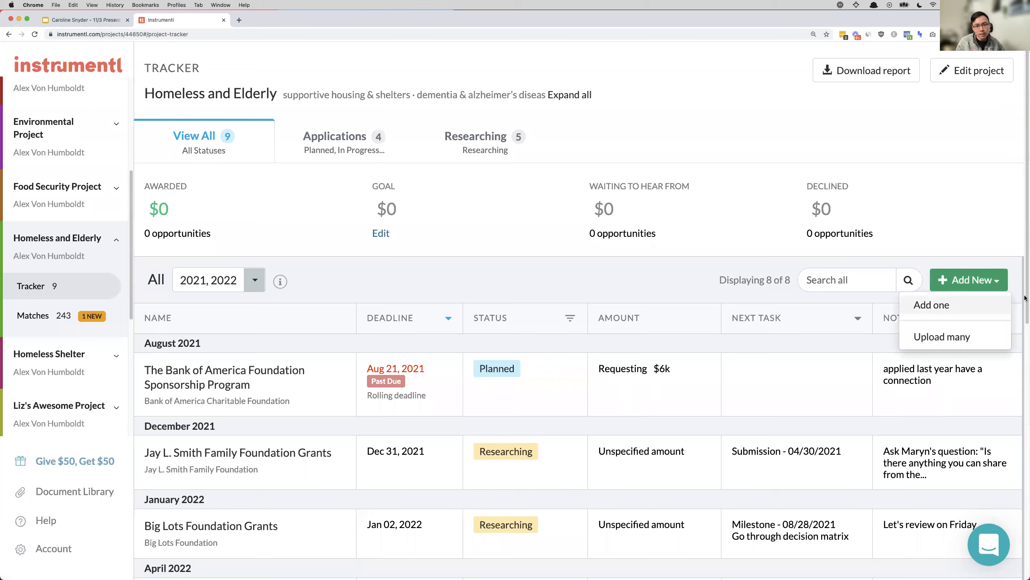
pyautogui.click(922, 305)
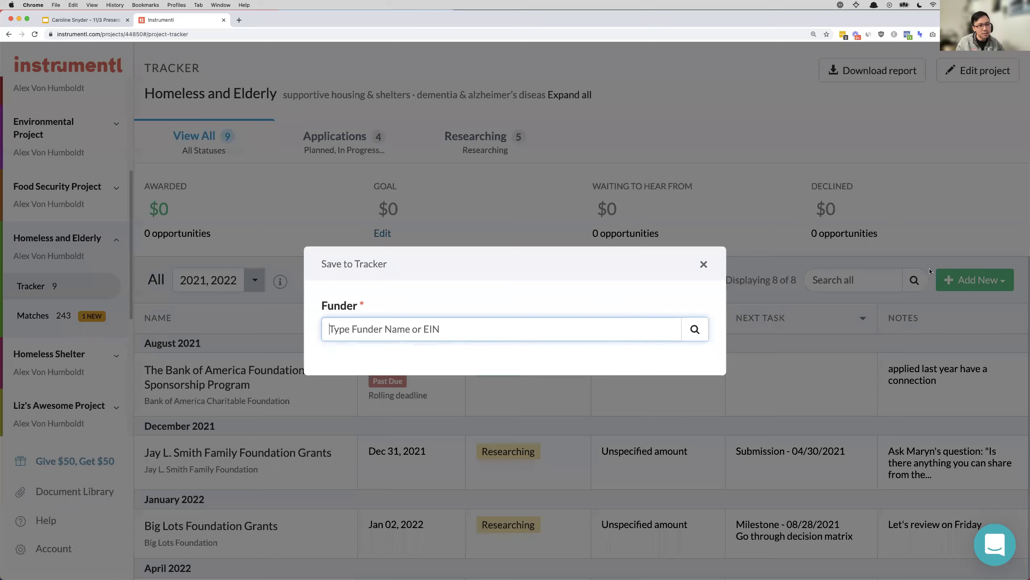
pyautogui.click(929, 269)
pyautogui.click(965, 280)
pyautogui.click(945, 335)
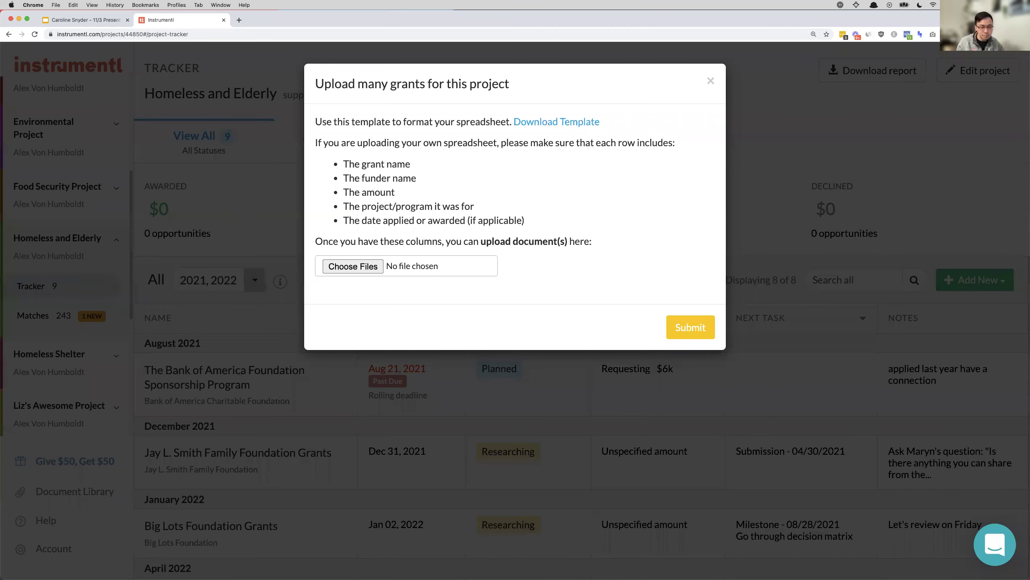
pyautogui.click(711, 82)
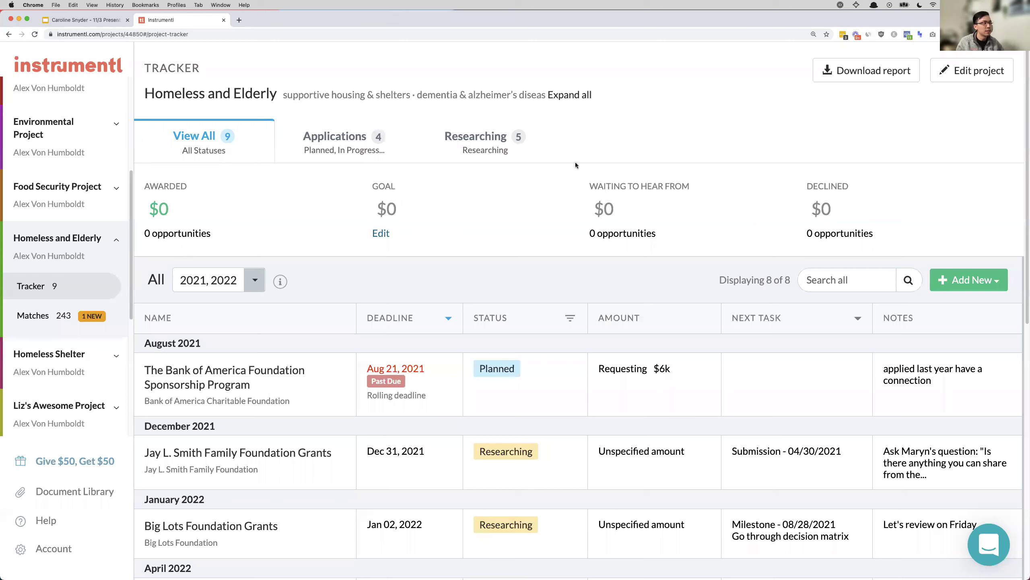
pyautogui.click(831, 82)
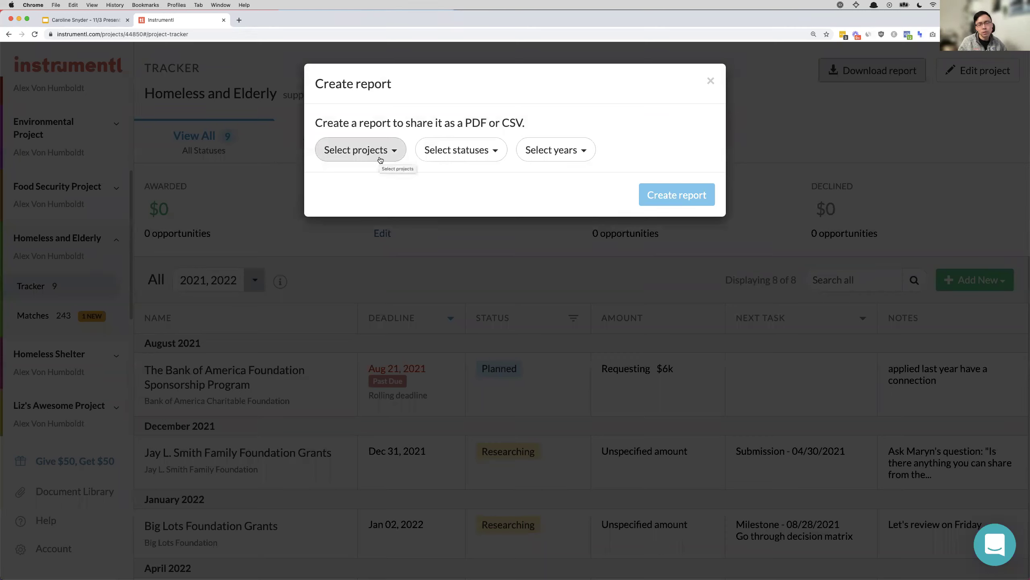
# Create a report of Homeless and Elderly Researching grants for 2021, then open the project's matches
pyautogui.click(357, 158)
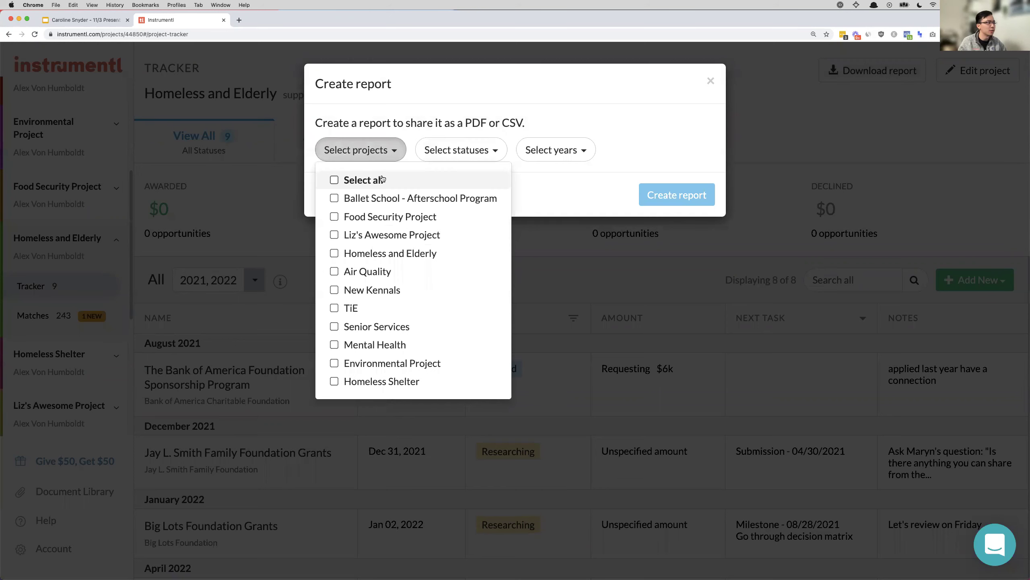
pyautogui.click(374, 253)
pyautogui.click(483, 151)
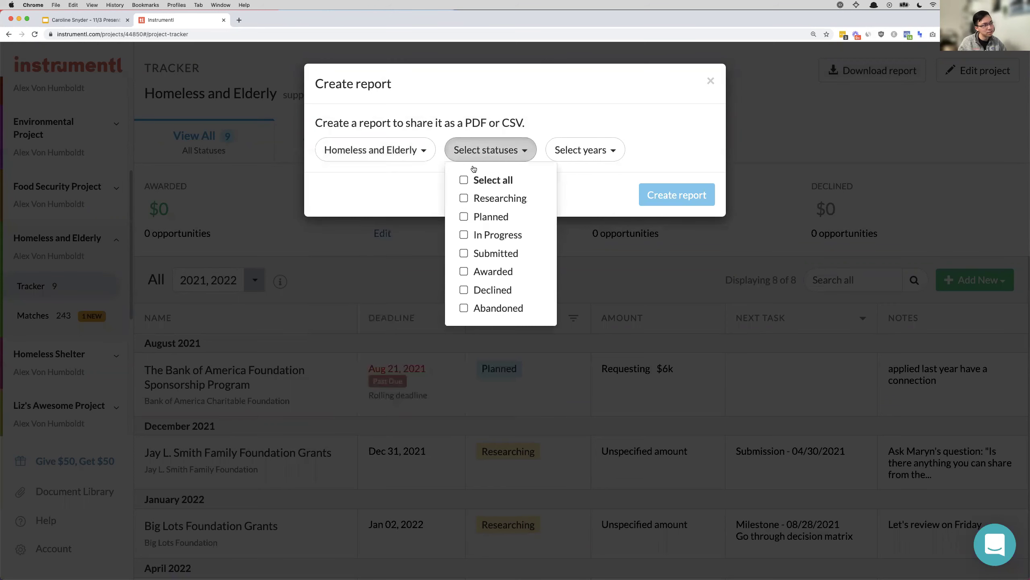
pyautogui.click(489, 198)
pyautogui.click(570, 158)
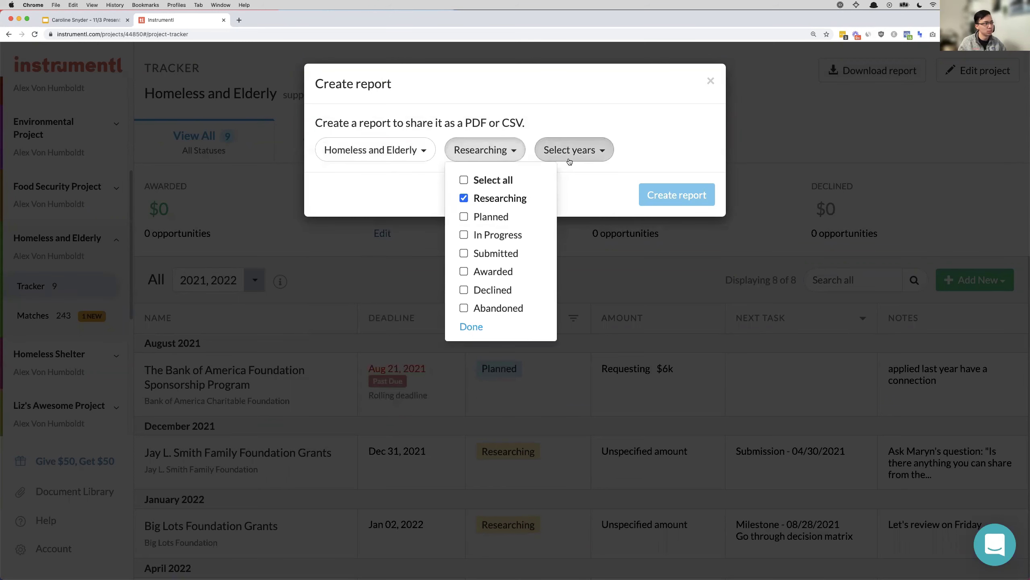
pyautogui.click(575, 236)
pyautogui.click(676, 195)
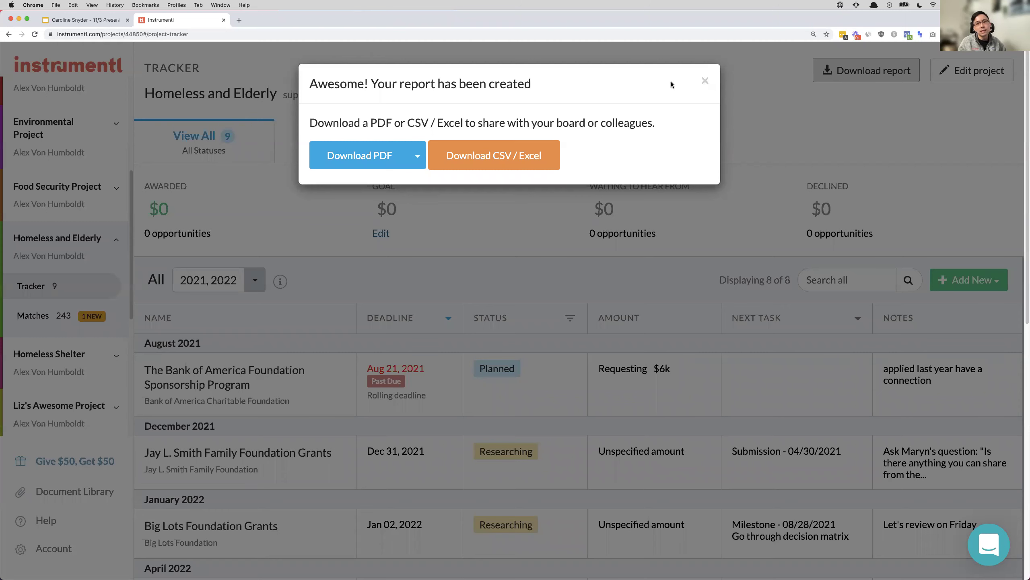
pyautogui.click(705, 81)
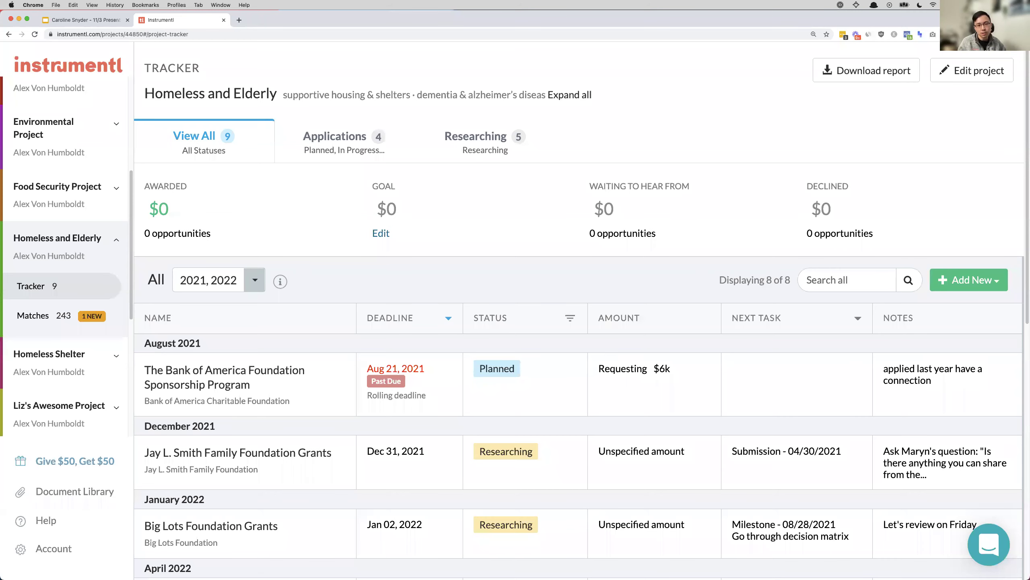
pyautogui.click(45, 316)
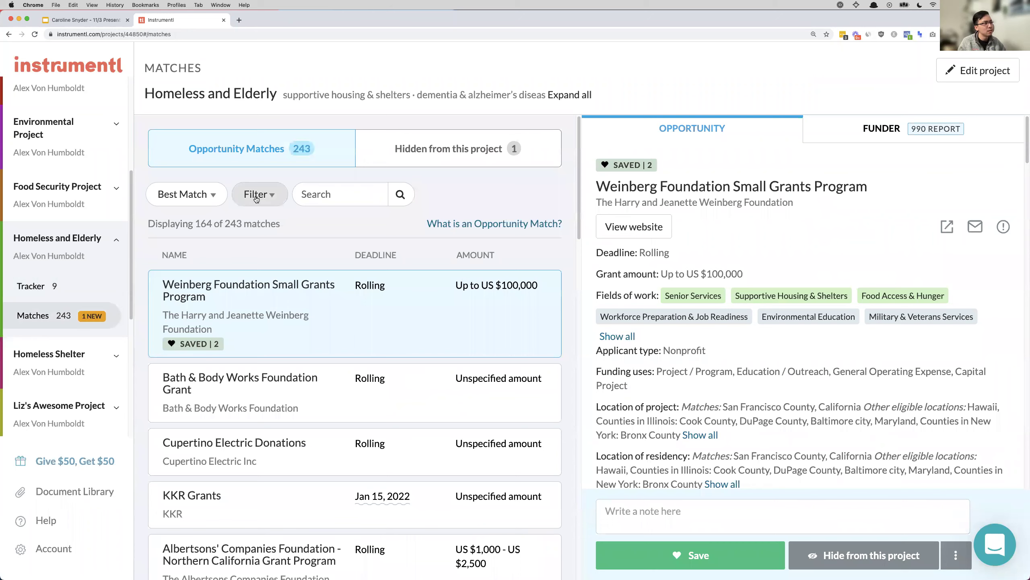
pyautogui.click(257, 198)
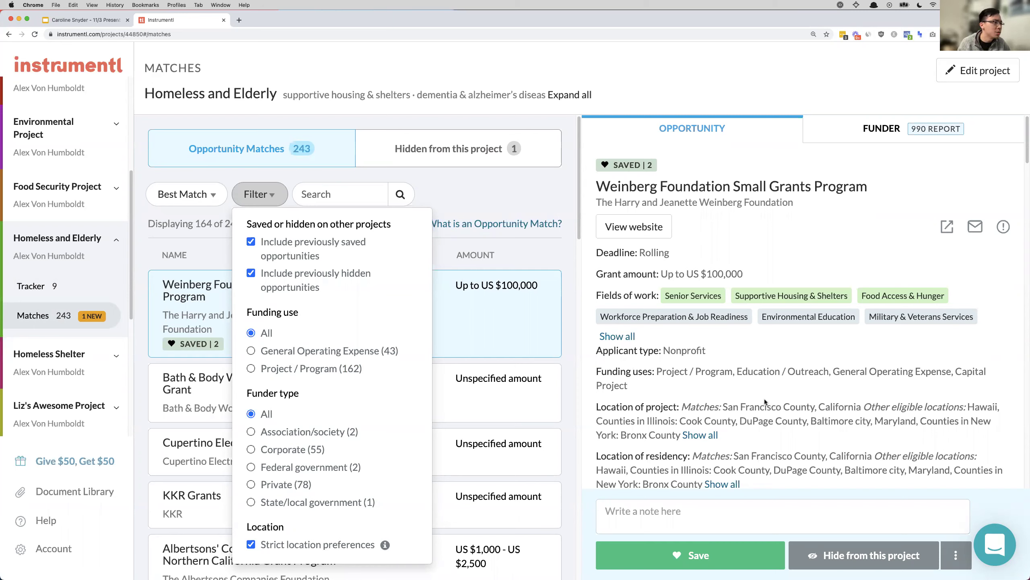
pyautogui.click(831, 378)
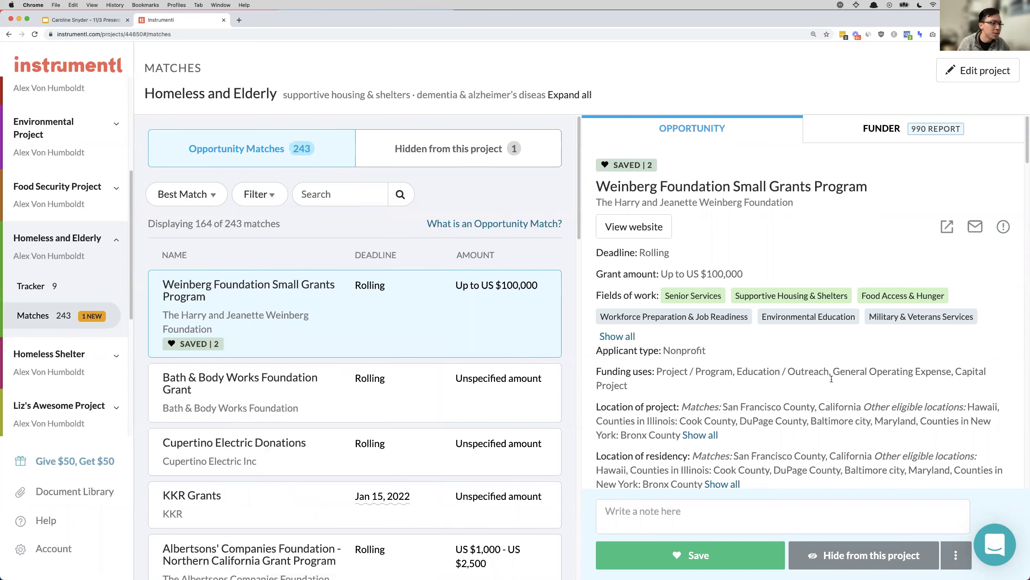
pyautogui.click(998, 551)
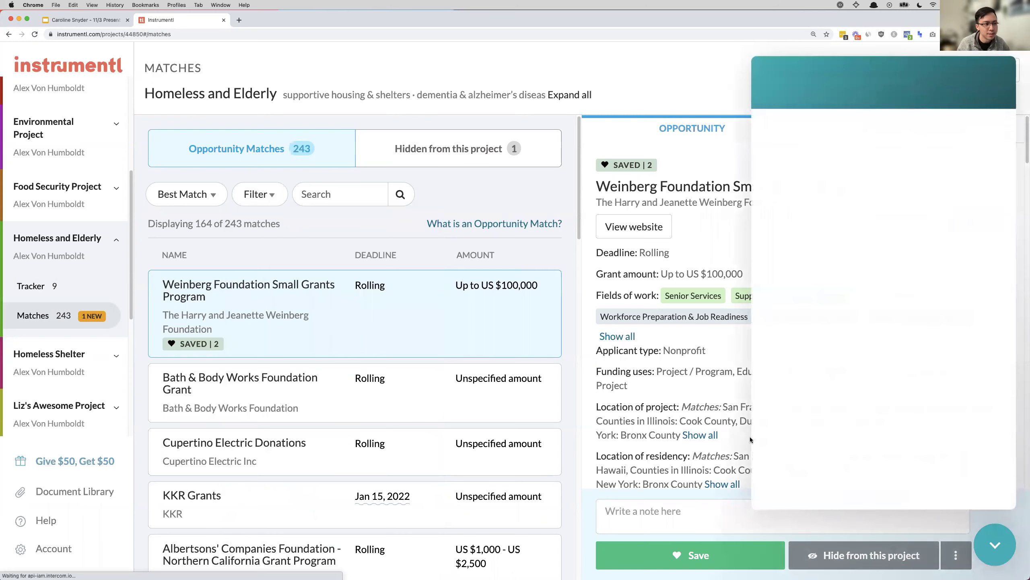
pyautogui.click(999, 545)
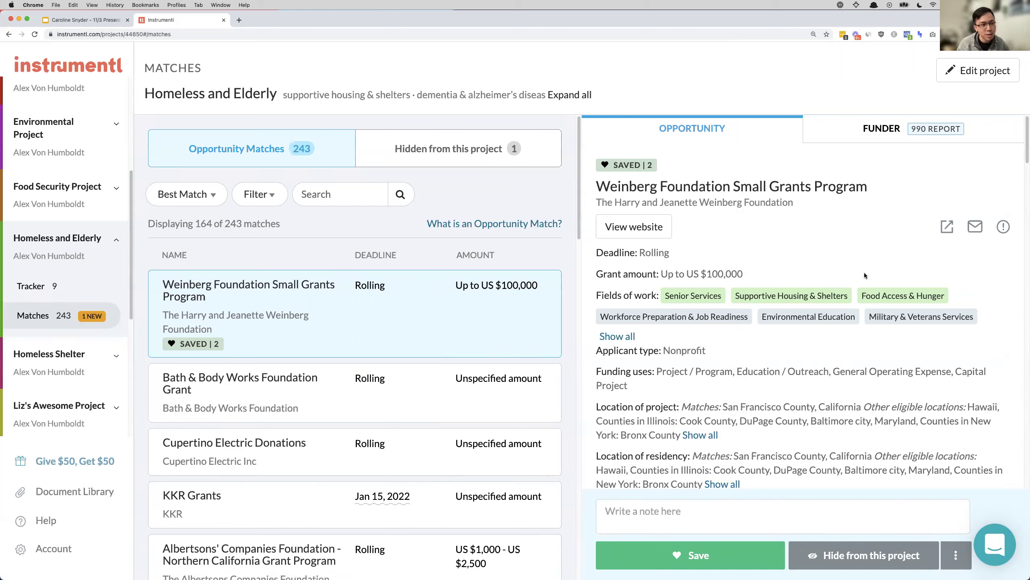
pyautogui.press('super+l')
pyautogui.write('grantst')
# Open the GrantStation vs. Instrumentl comparison page in a new tab and read it at 150% zoom
pyautogui.press('Up')
pyautogui.press('Up')
pyautogui.hotkey('alt', 'Return')
pyautogui.scroll(-4, 714, 290)
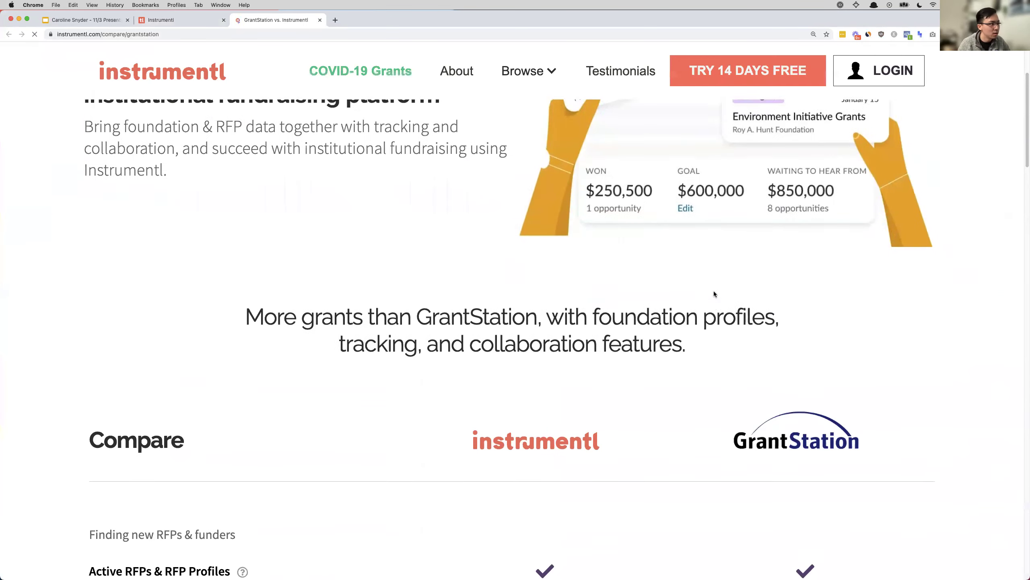
pyautogui.scroll(-7, 713, 290)
pyautogui.scroll(-2, 878, 285)
pyautogui.scroll(2, 903, 257)
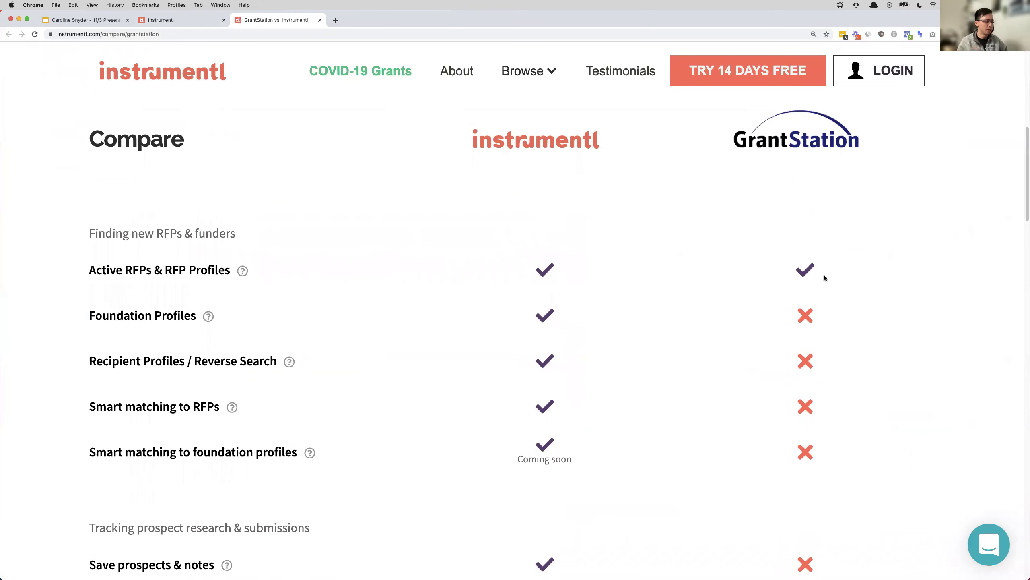
pyautogui.press('super+minus')
pyautogui.scroll(-1, 730, 293)
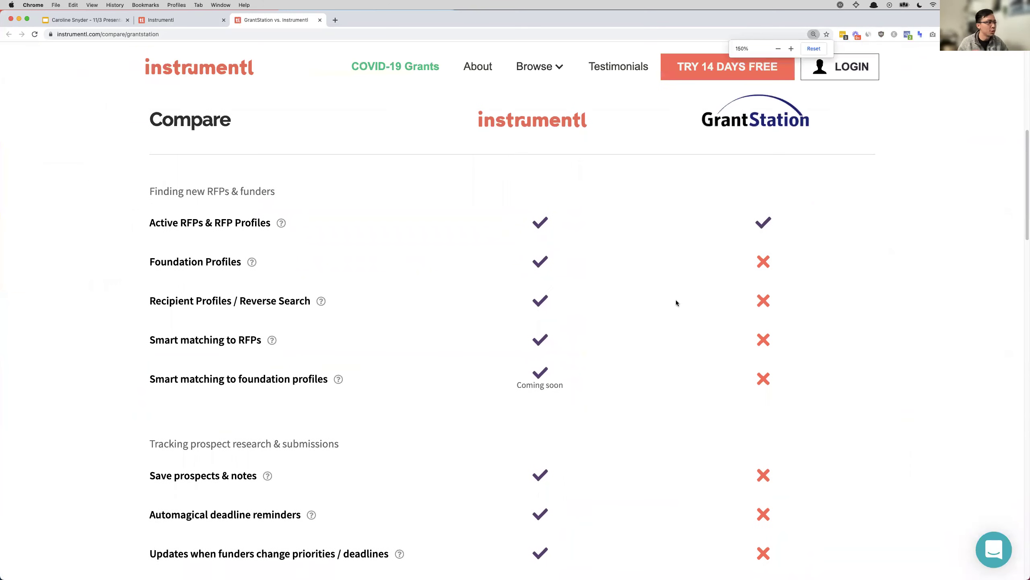
pyautogui.scroll(-1, 694, 304)
pyautogui.scroll(-1, 706, 292)
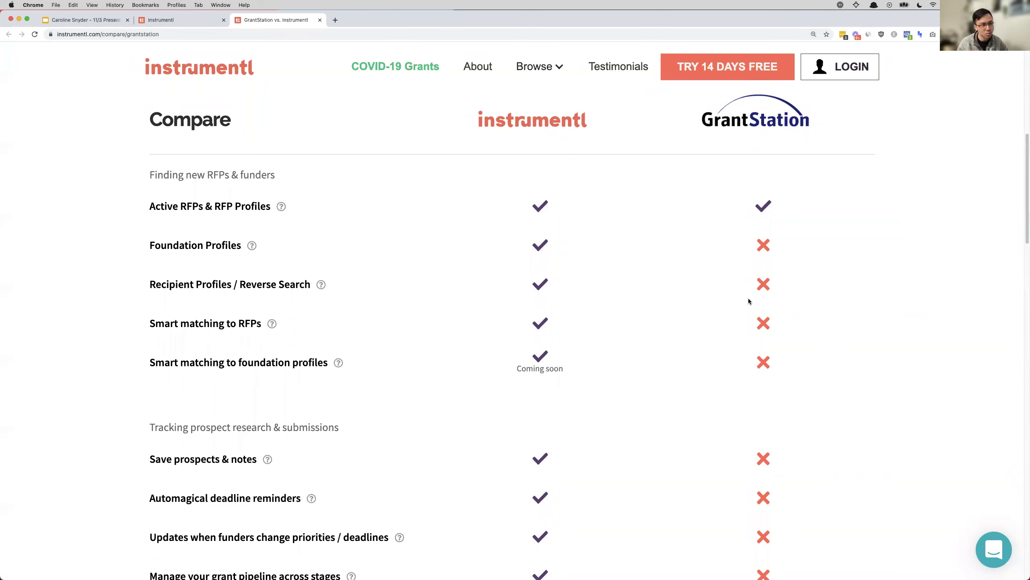
pyautogui.scroll(-3, 689, 279)
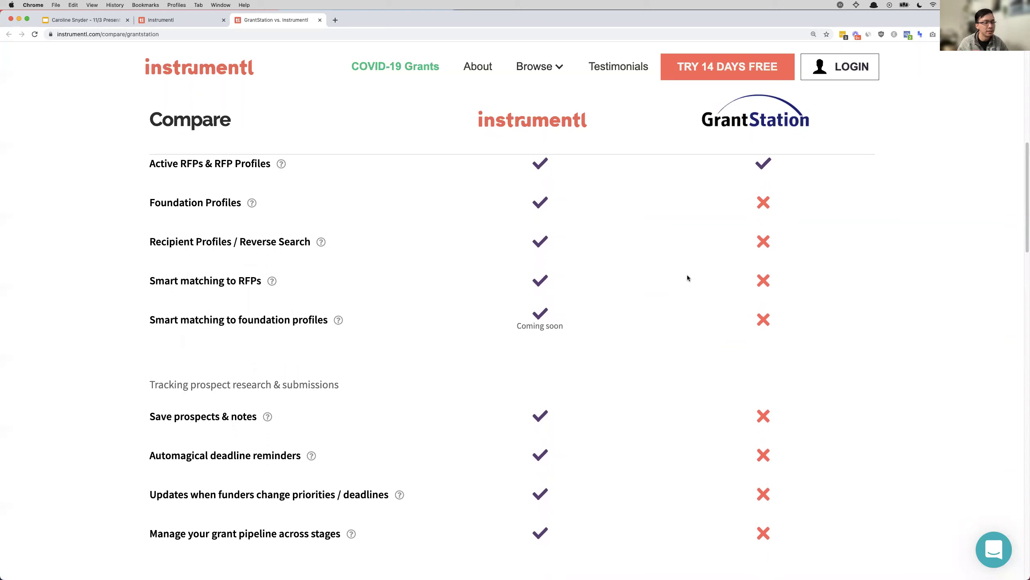
pyautogui.scroll(-1, 687, 279)
pyautogui.scroll(-4, 686, 281)
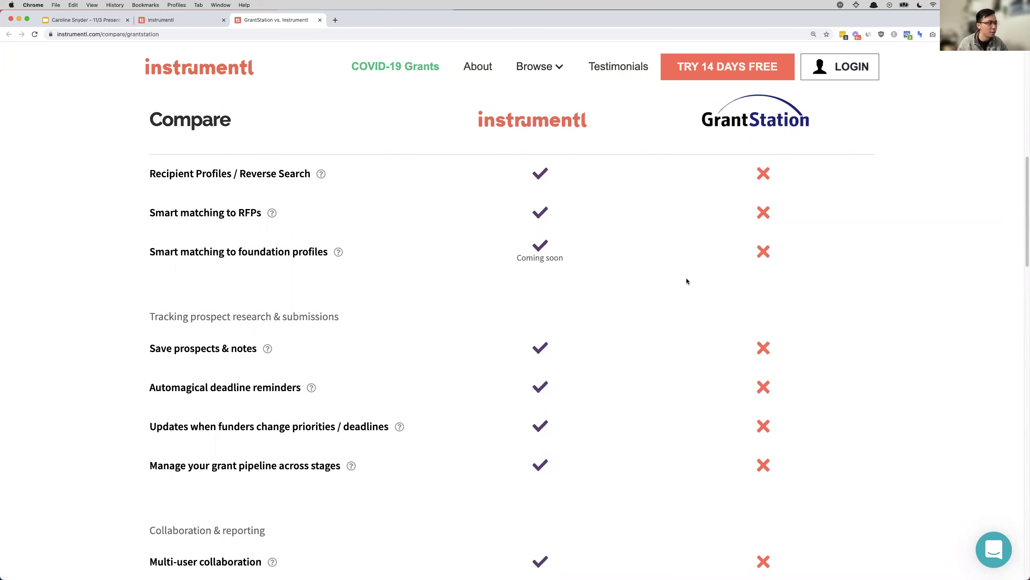
pyautogui.scroll(-15, 687, 280)
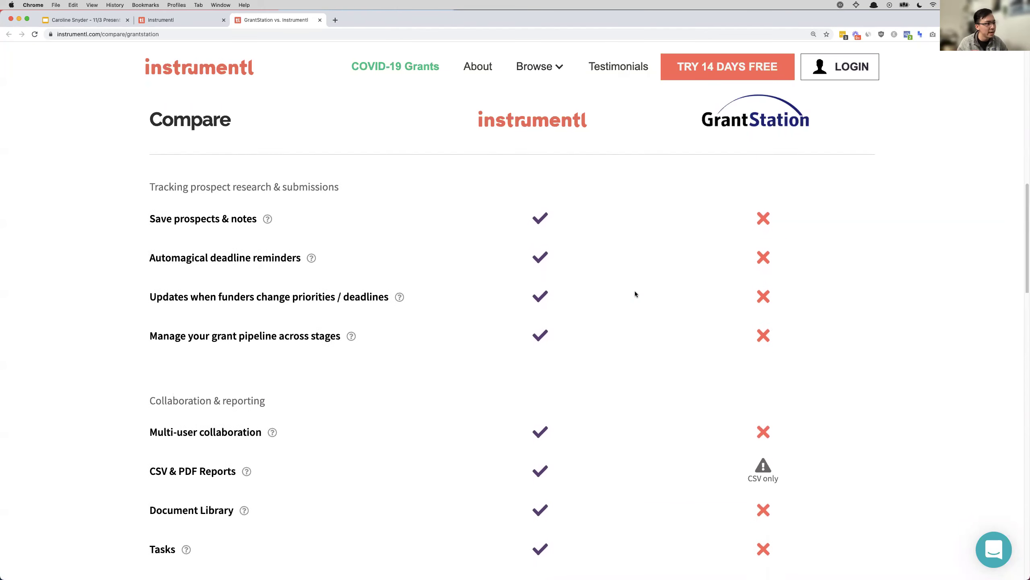
pyautogui.scroll(-20, 634, 290)
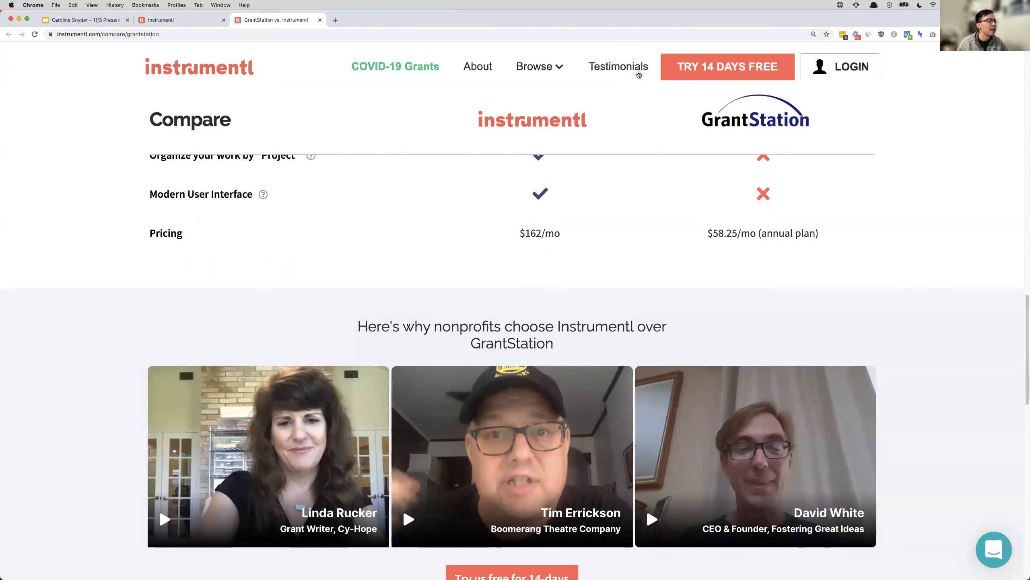
# Open the Testimonials page, then return to the Homeless and Elderly matches tab
pyautogui.click(618, 66)
pyautogui.scroll(-20, 667, 414)
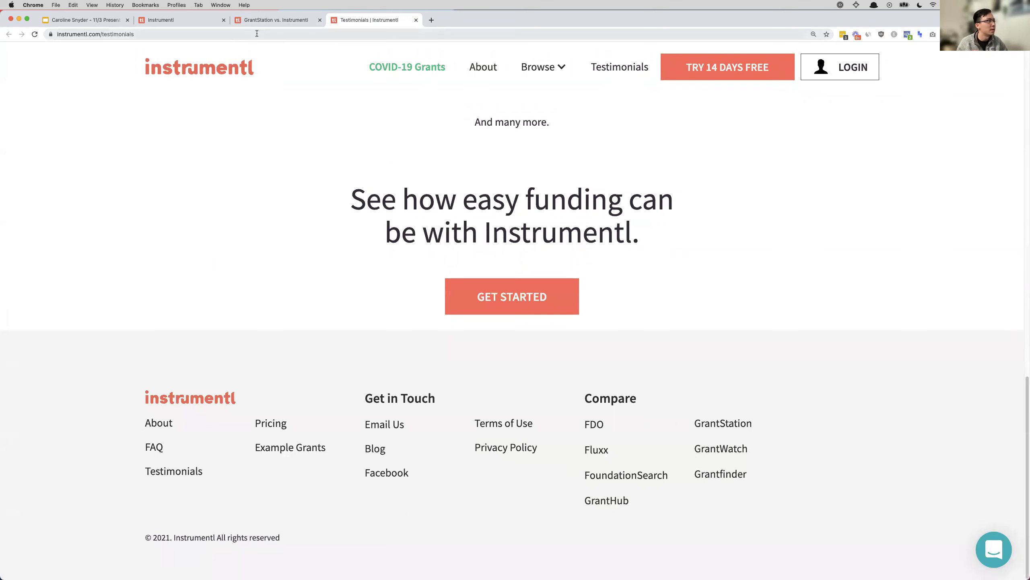
pyautogui.click(196, 21)
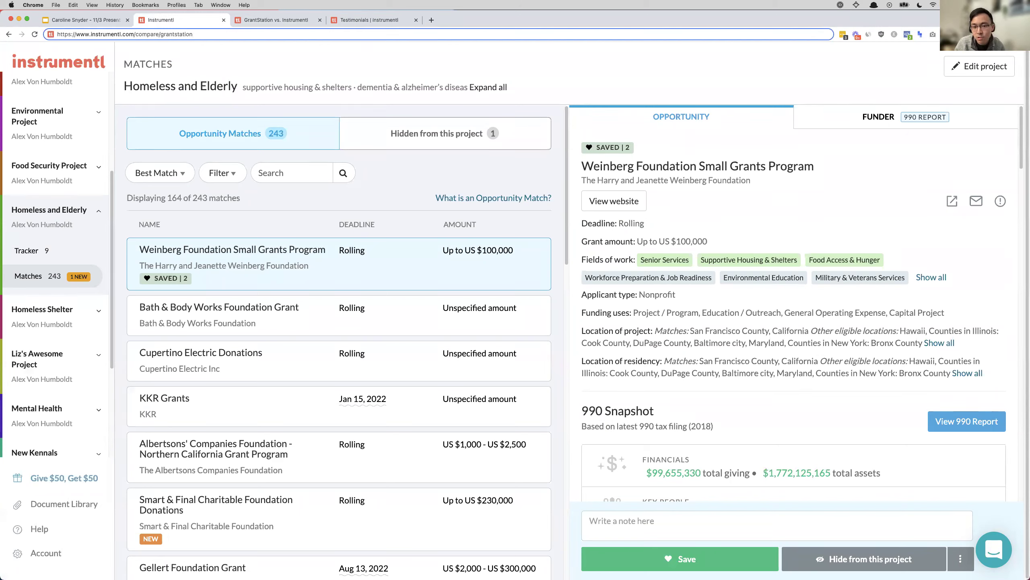
# Glance at the matches filter without changes, then open Liz's Awesome Project from the sidebar
pyautogui.click(227, 177)
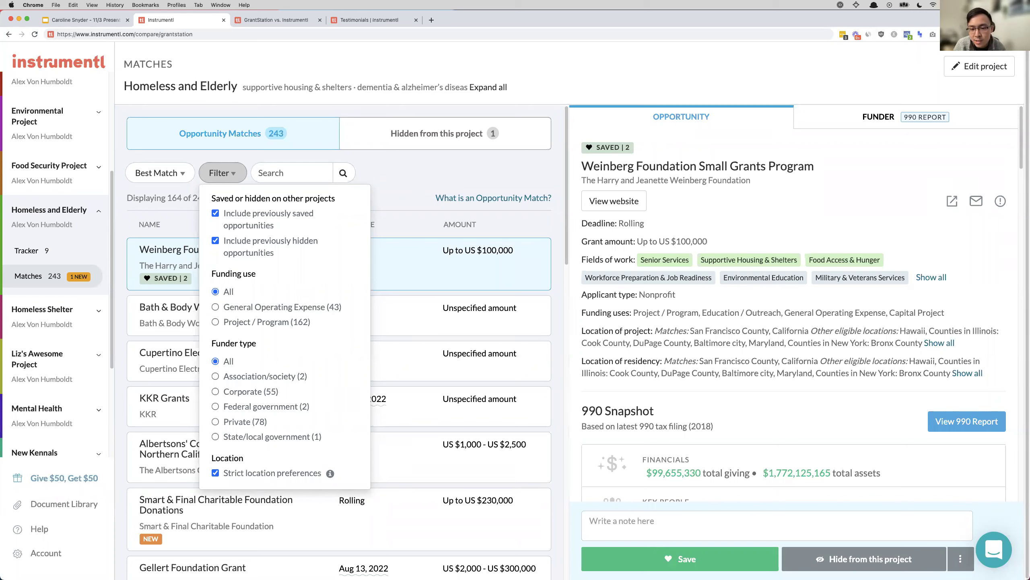
pyautogui.click(567, 90)
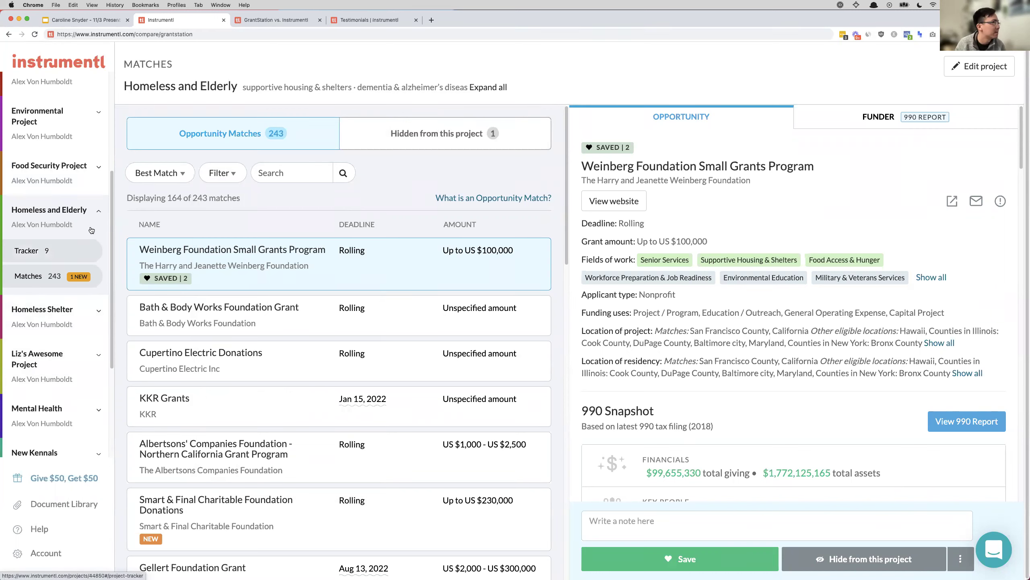
pyautogui.scroll(-3, 49, 325)
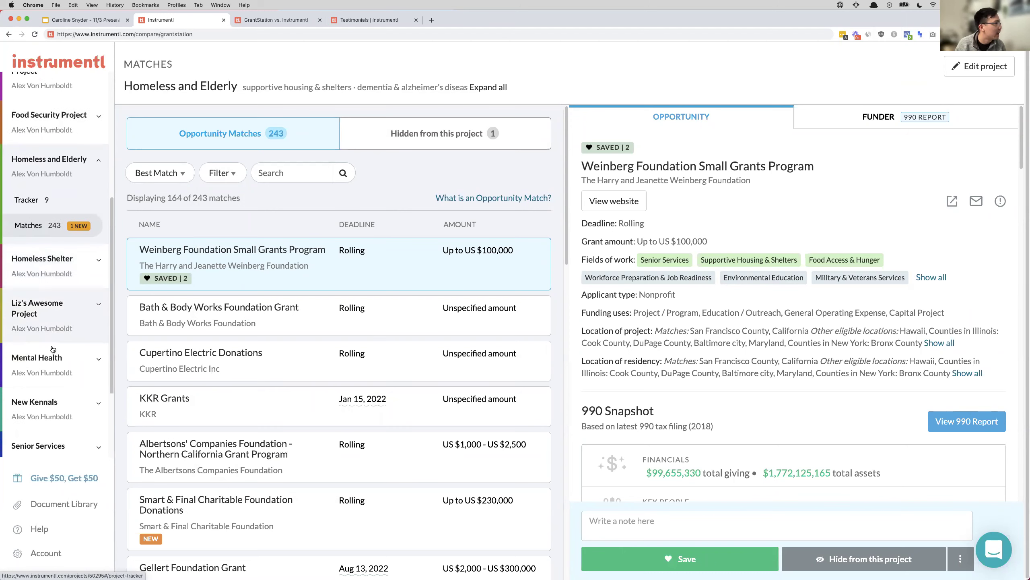
pyautogui.scroll(-1, 51, 340)
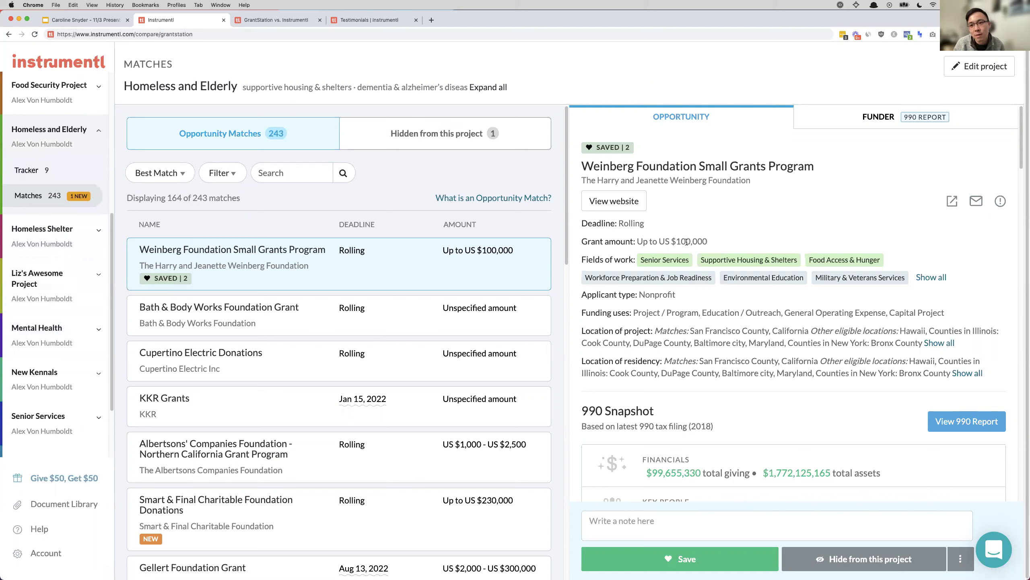
pyautogui.click(40, 285)
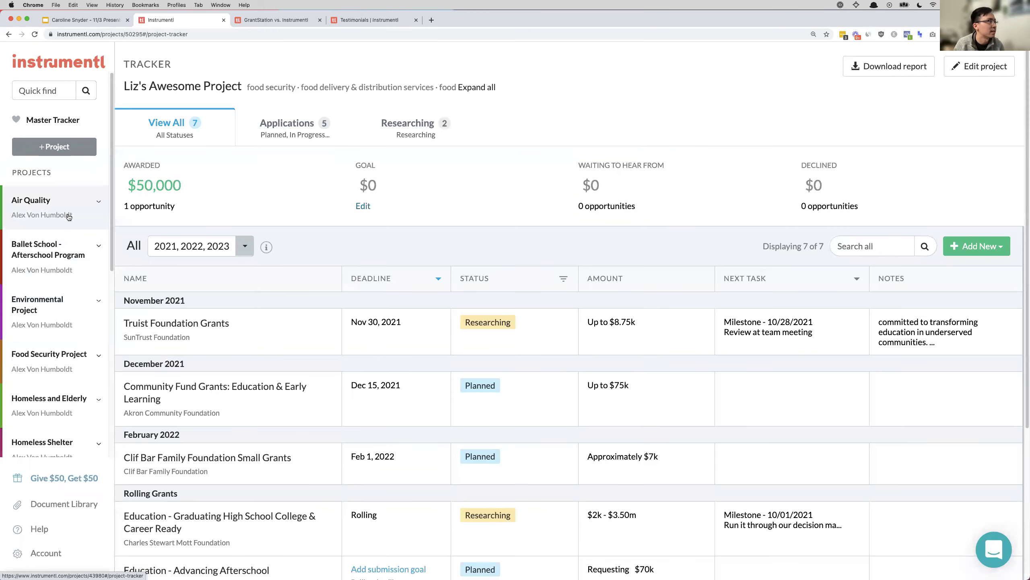
# Expand the full keyword list and open the Education - Graduating High School College & Career Ready opportunity
pyautogui.click(484, 88)
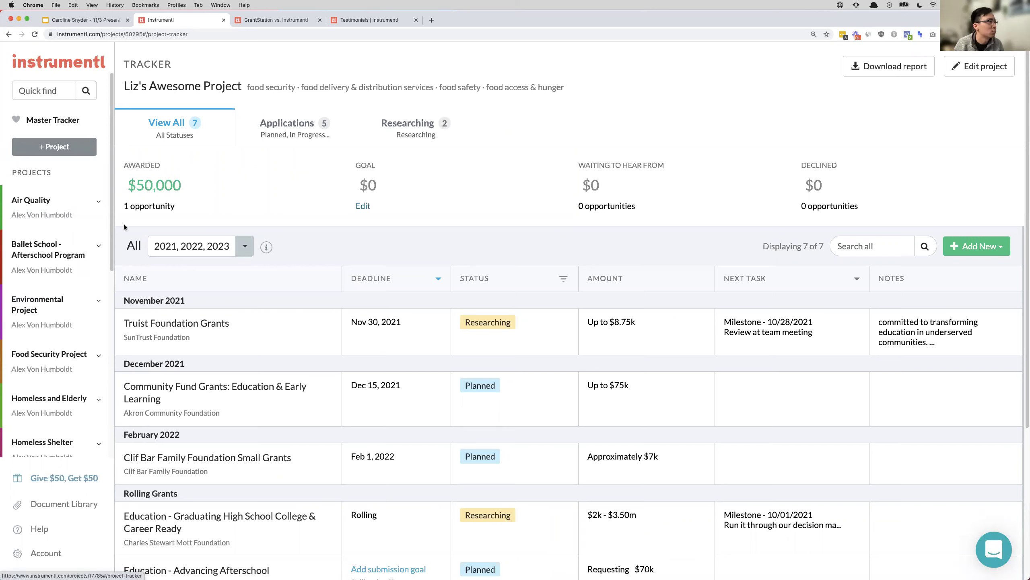
pyautogui.scroll(-5, 41, 329)
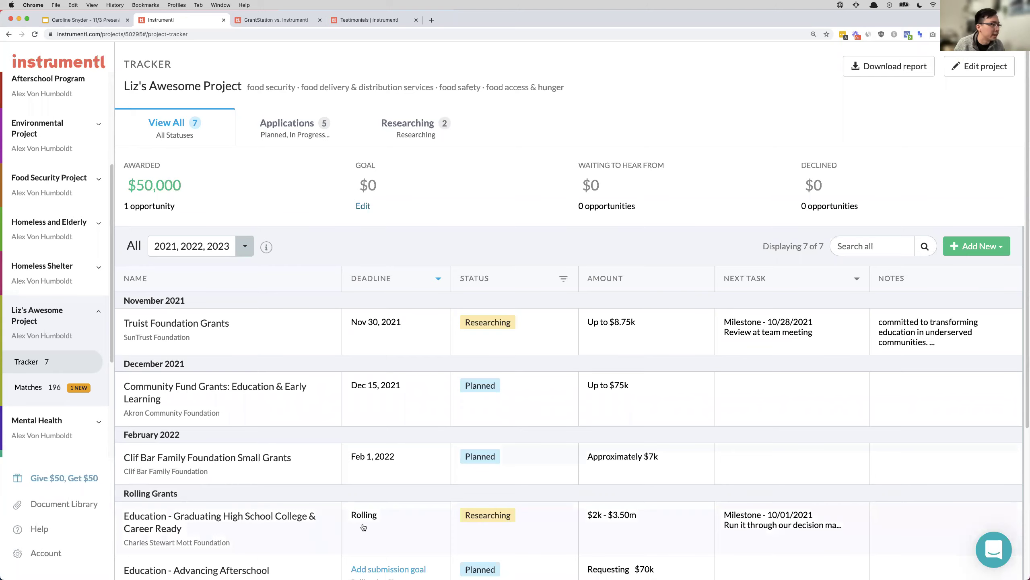
pyautogui.click(295, 527)
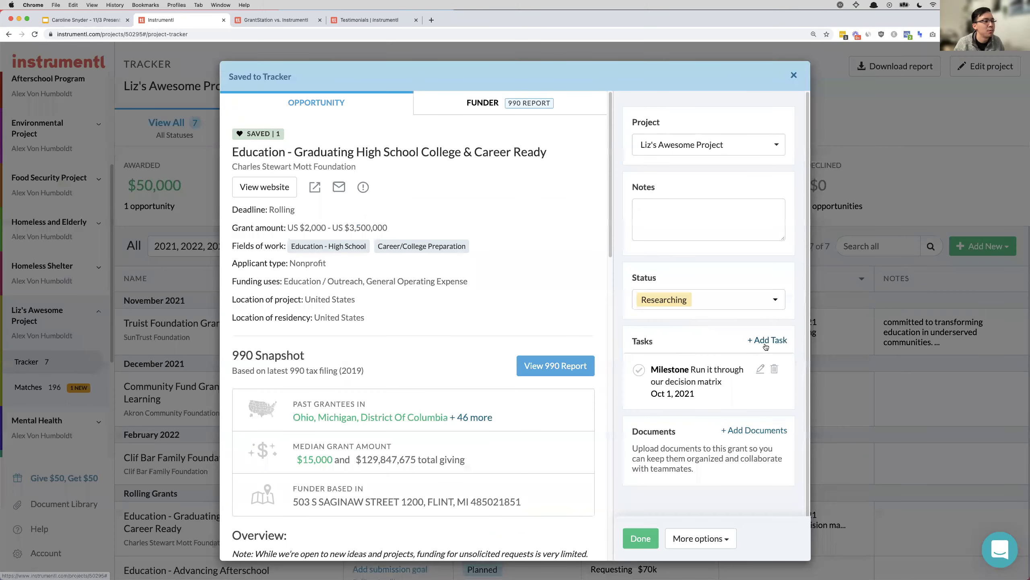
pyautogui.click(767, 339)
# Add a Submission task 'Submit approval' due Nov 3, 2021, emailing the team
pyautogui.click(730, 362)
pyautogui.press('Return')
pyautogui.press('Tab')
pyautogui.write('Submit approval')
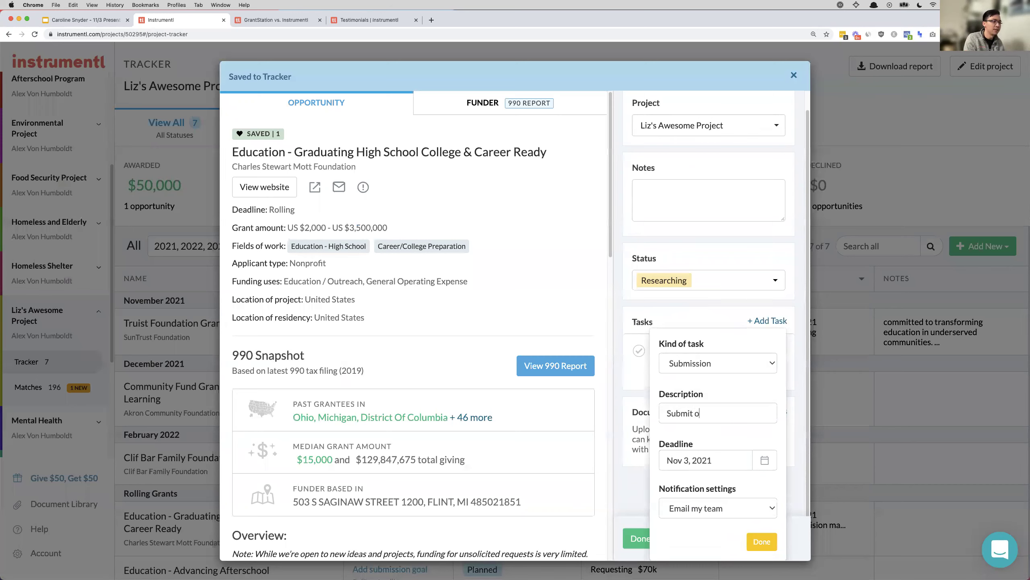
pyautogui.press('Tab')
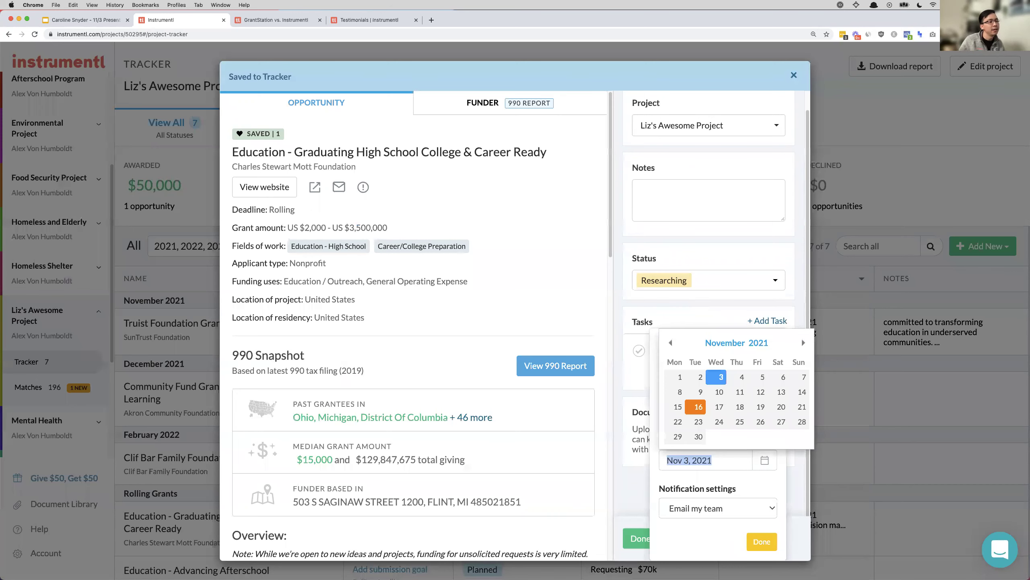
pyautogui.click(717, 504)
pyautogui.click(705, 508)
pyautogui.click(762, 540)
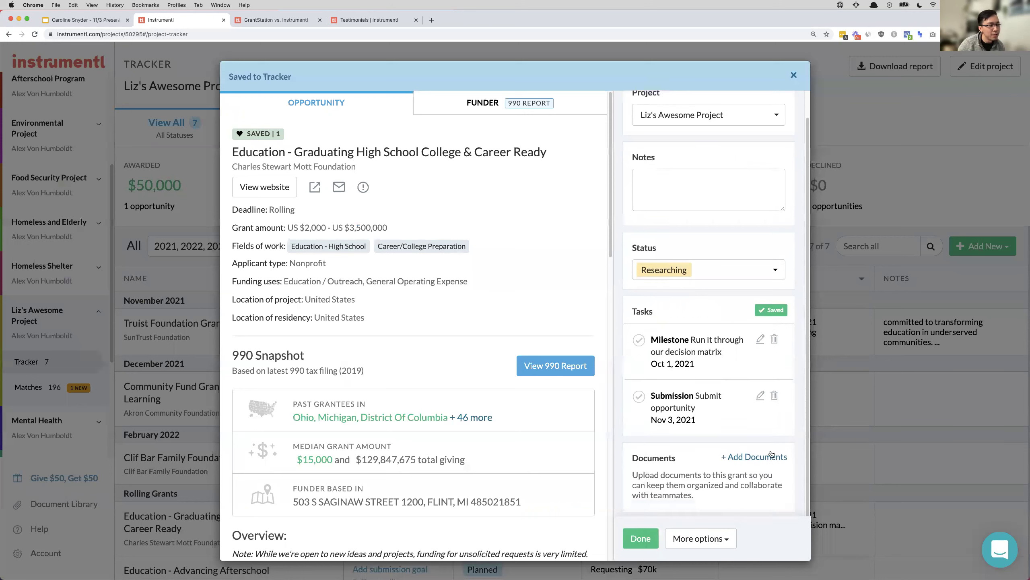
# Check the document attachment options, then move to the Google Slides deck
pyautogui.click(761, 429)
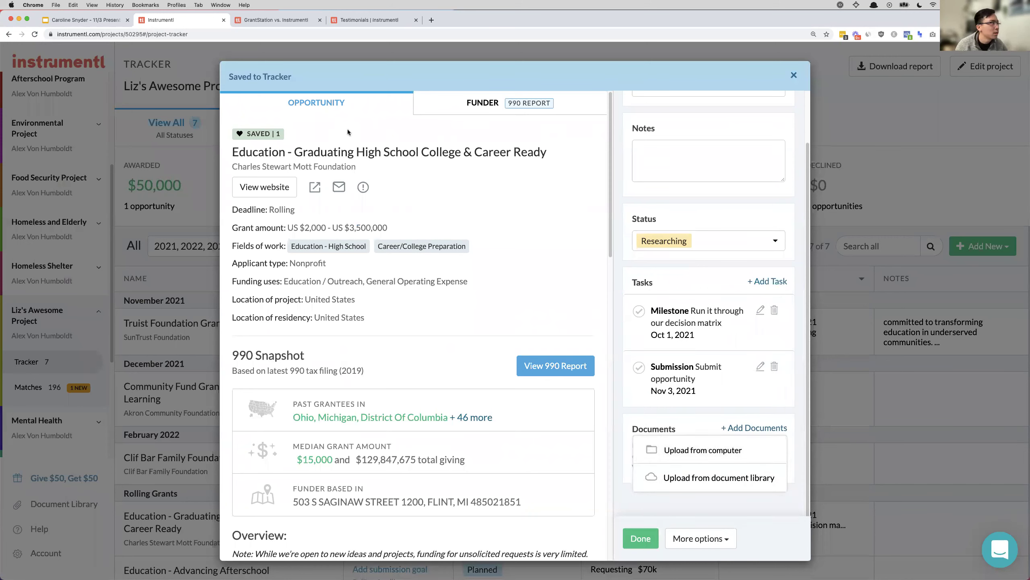
pyautogui.click(69, 20)
pyautogui.press('Down')
pyautogui.scroll(-5, 74, 362)
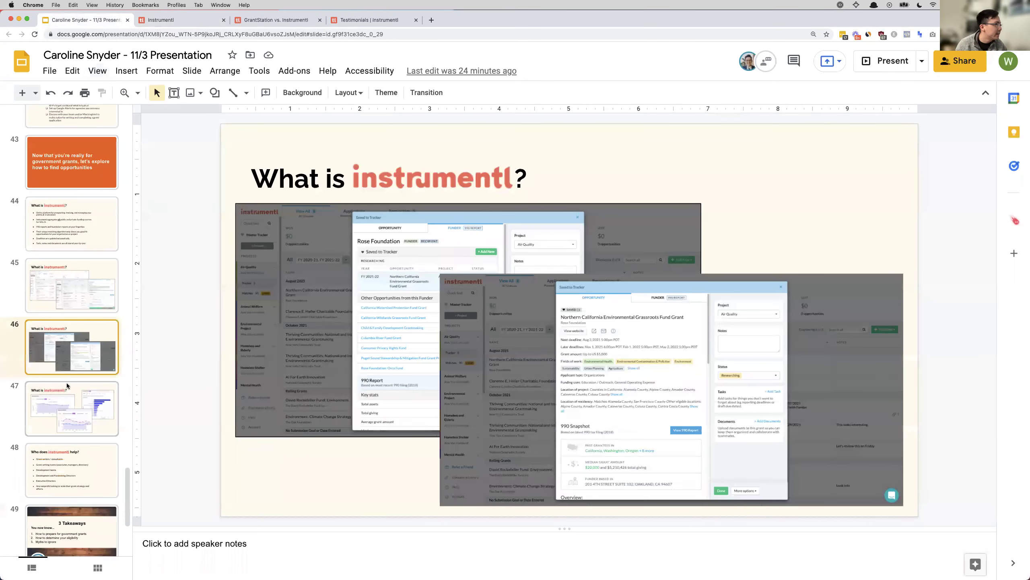
# Select slide 49, '3 Takeaways', and present it full screen with View > Present
pyautogui.click(123, 74)
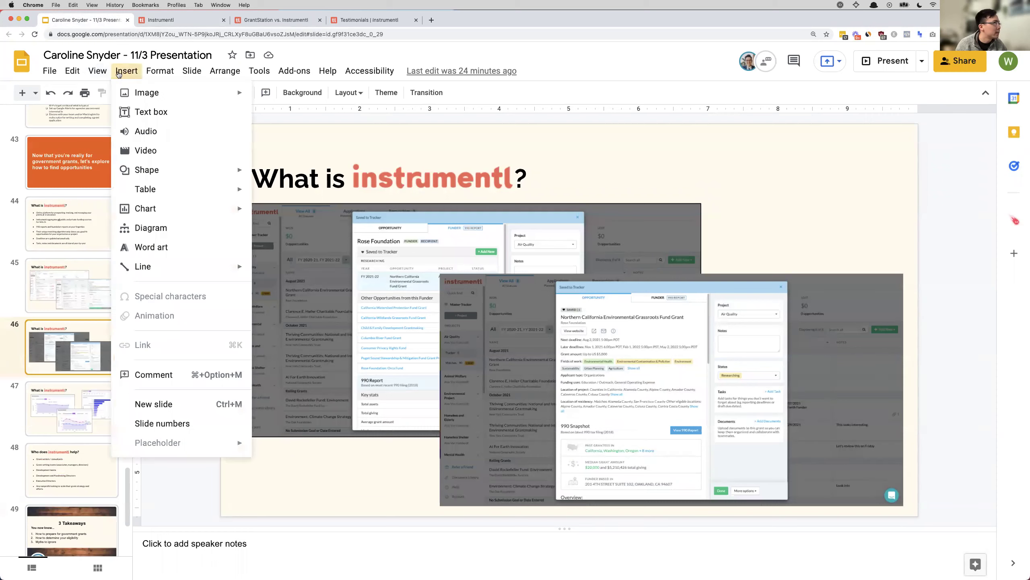
pyautogui.moveTo(155, 75)
pyautogui.press('Escape')
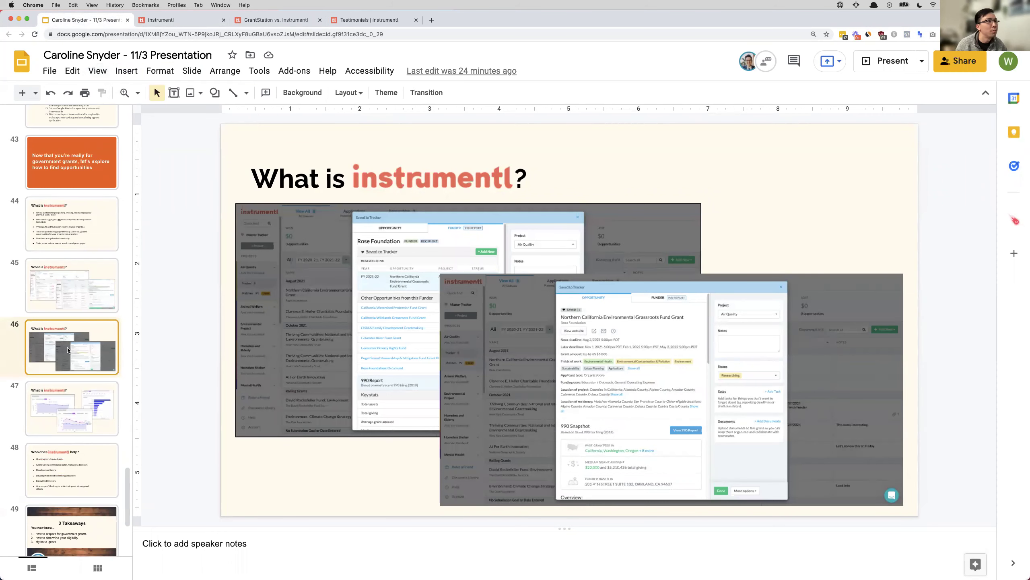
pyautogui.click(71, 528)
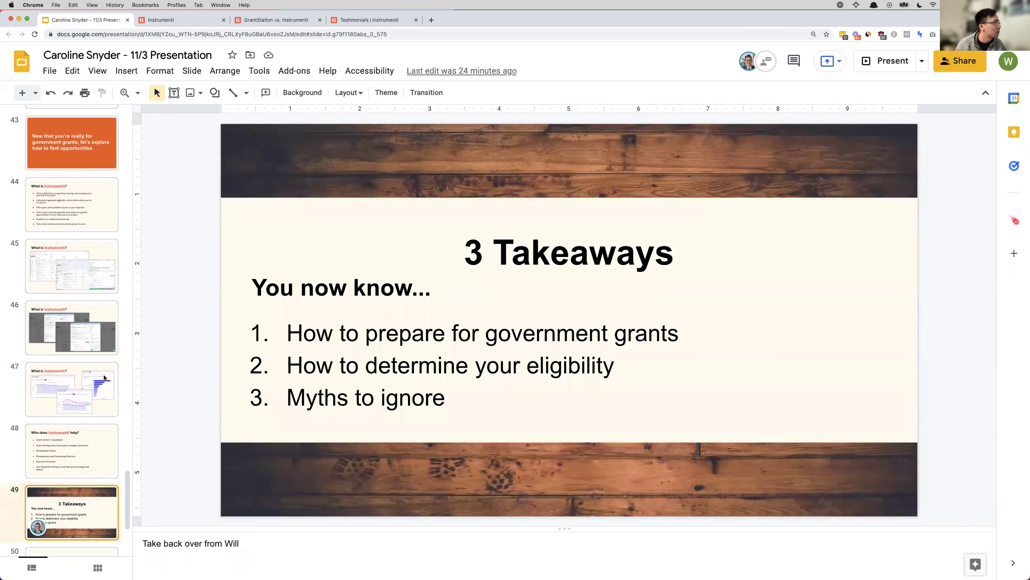
pyautogui.click(118, 76)
pyautogui.click(110, 85)
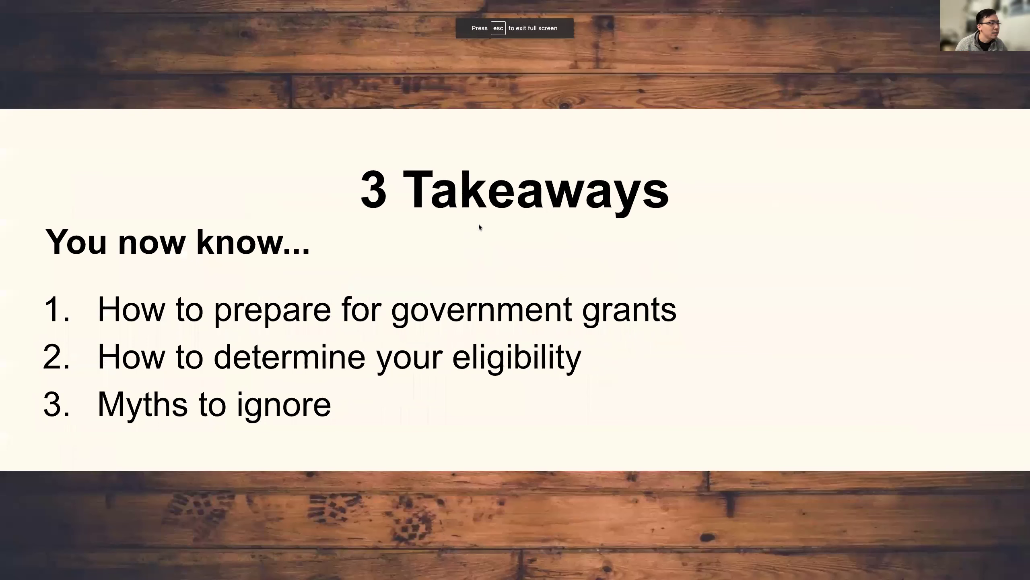